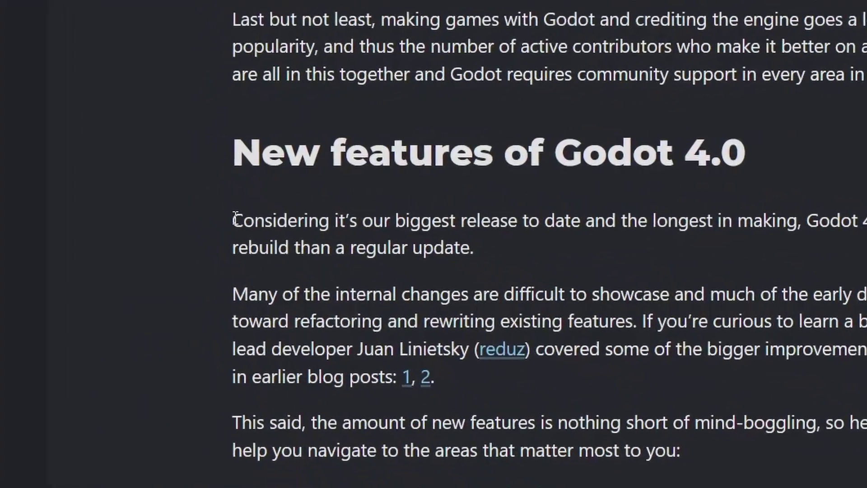
Highlight a sentence in the Godot 4.0 release article.
left_click_drag(236, 217, 487, 222)
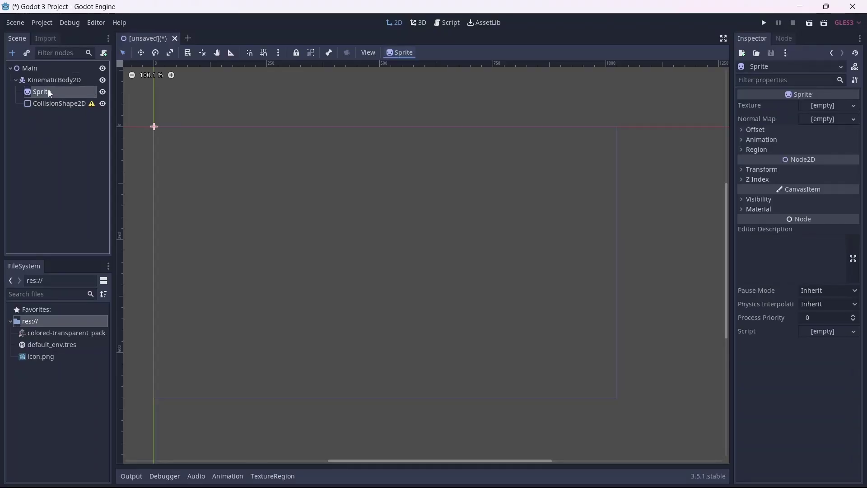
Add the player's collision shape and give the Sprite the 1-bit pack texture with a region.
left_click(34, 332)
left_click_drag(34, 332, 827, 114)
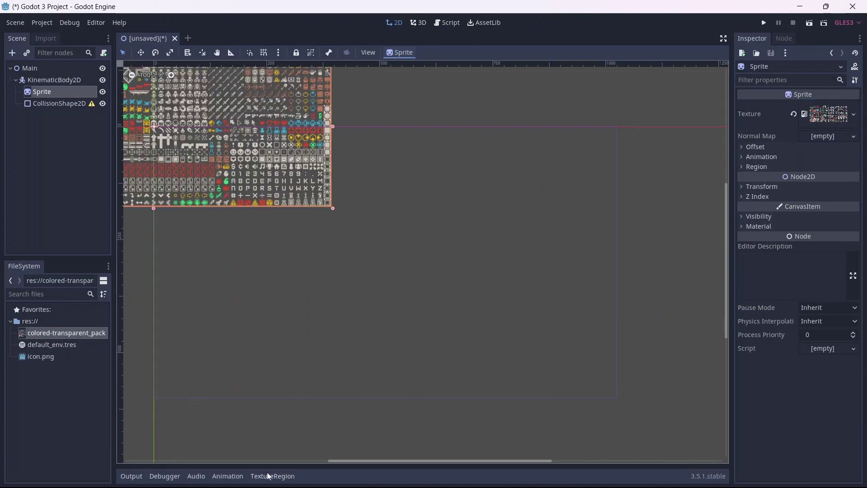
left_click(268, 475)
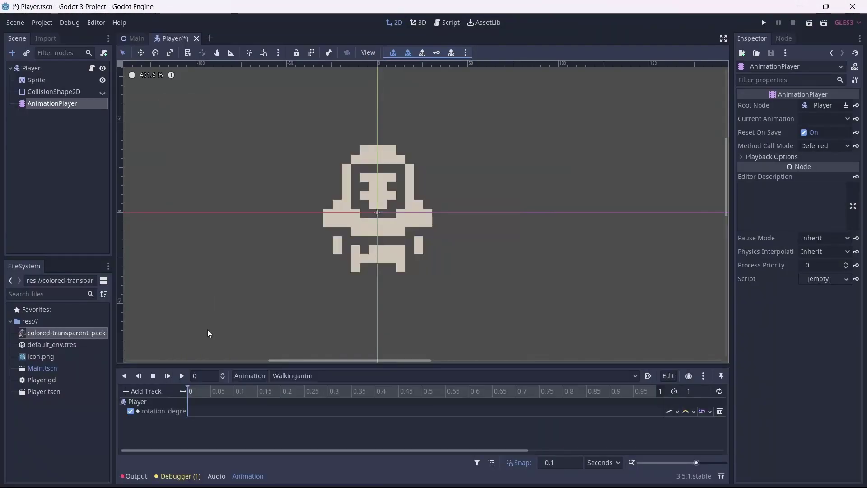
Key Walkinganim rotation at 0.6 and 0.8, preview the animation, and run the game.
left_click(186, 411)
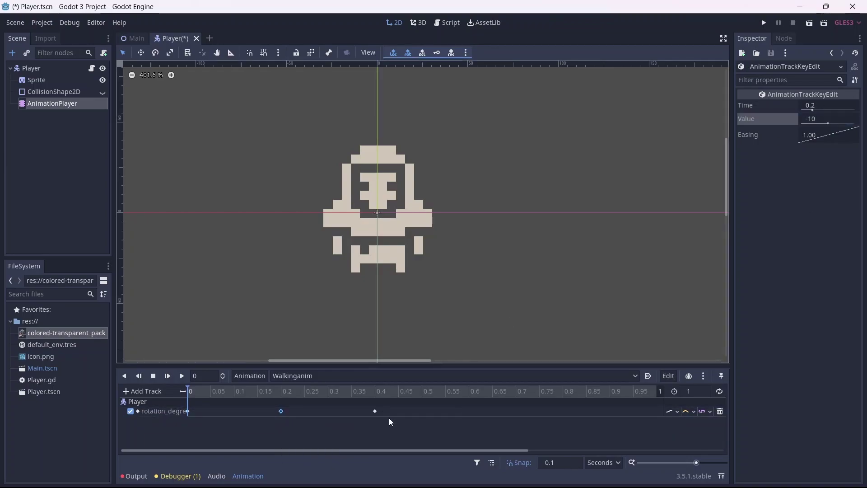
right_click(468, 410)
left_click(472, 414)
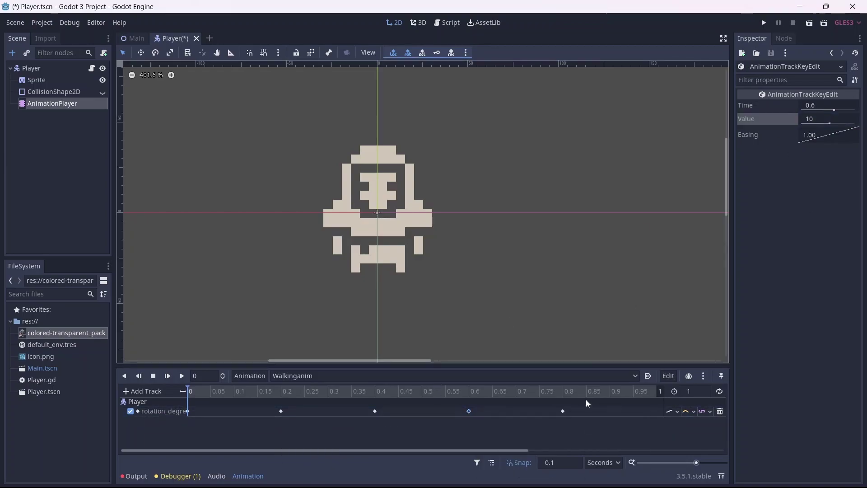
left_click(562, 411)
left_click(183, 375)
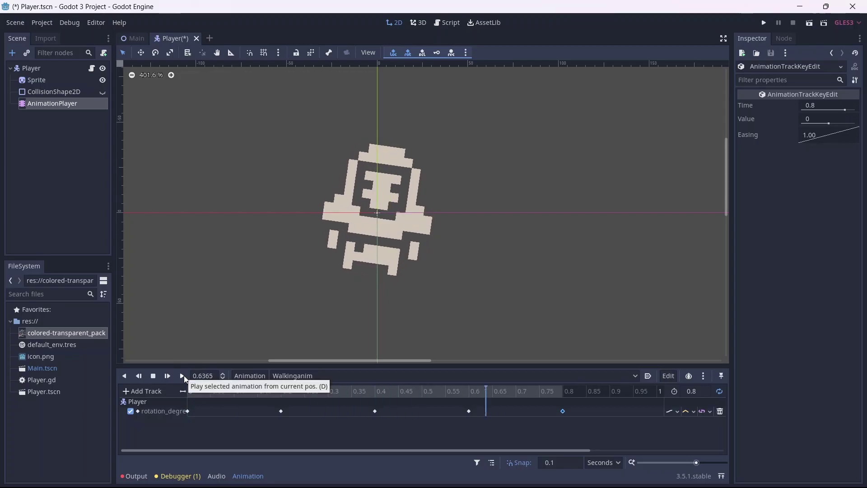
key("F5")
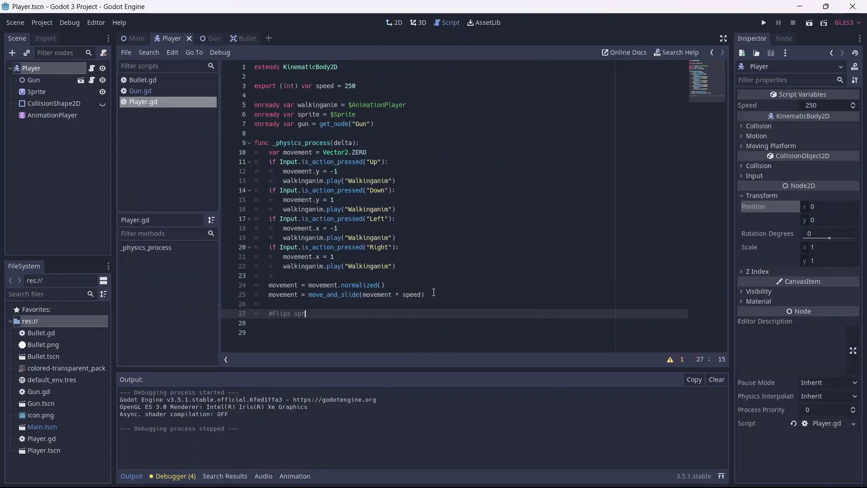
Continue the player script with a new 'if g' line below the flip comment.
type("use")
key("Return")
type("if g")
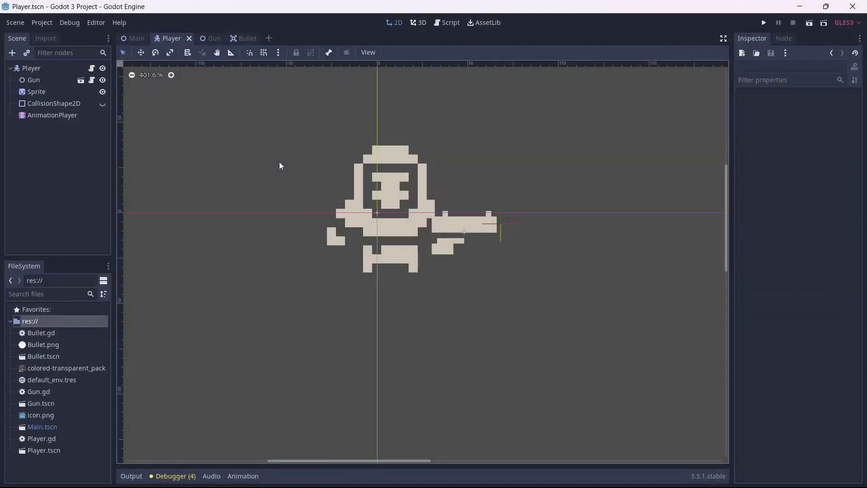
Start a new scene with a chosen root node and frame the bat sprite as its texture region.
left_click(270, 45)
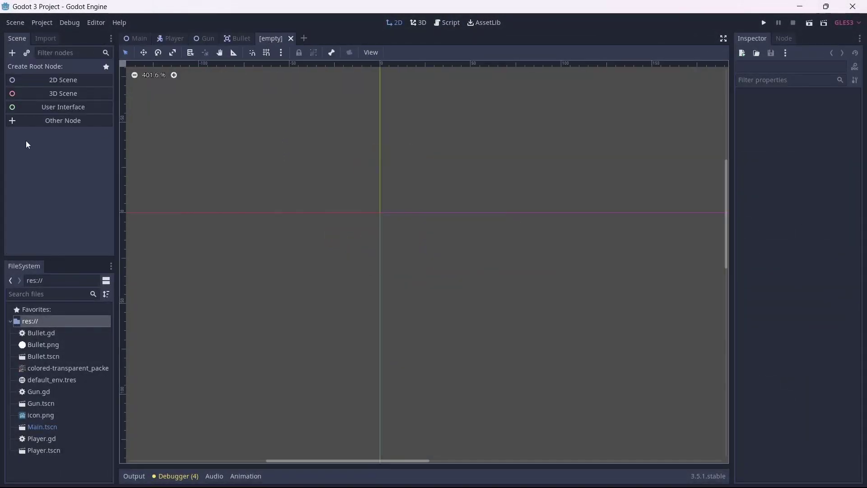
left_click(58, 121)
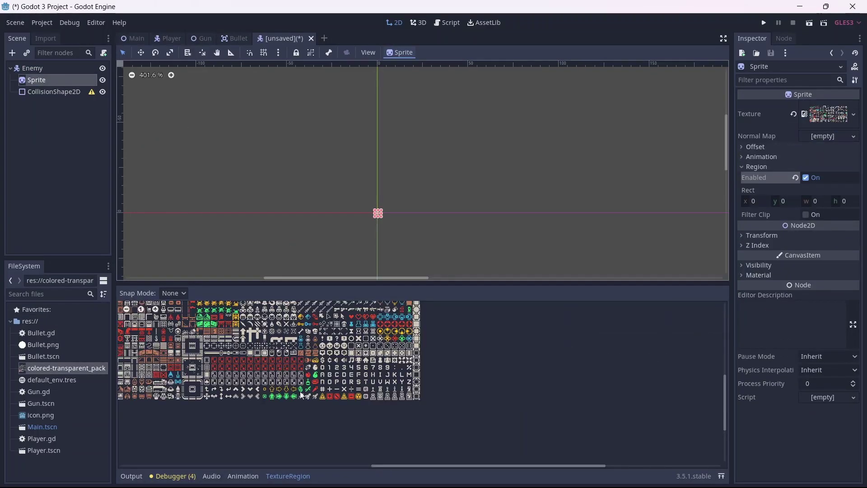
scroll(725, 379, "up", 3)
left_click_drag(236, 346, 271, 379)
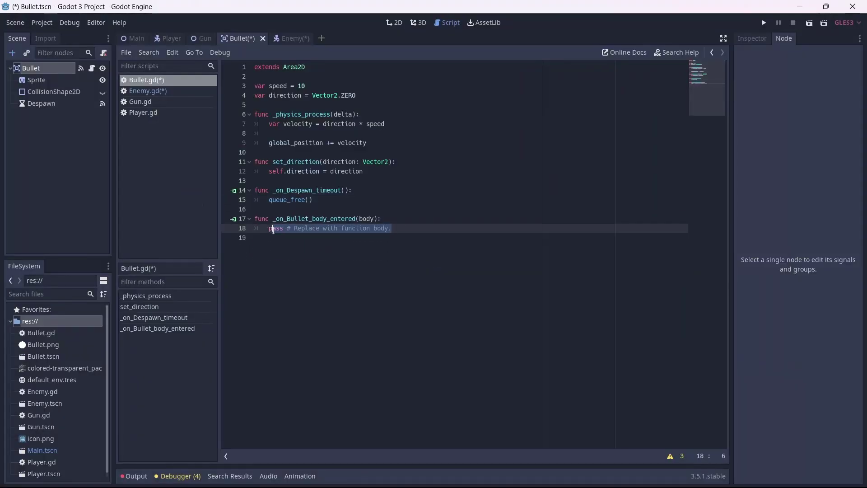
In Bullet.gd, call body.Enemy_hit() when available, then queue_free(), and save.
type("if body.has_method(\"Enemy_hit\"):")
key("Return")
type("body.Enemy_hit()")
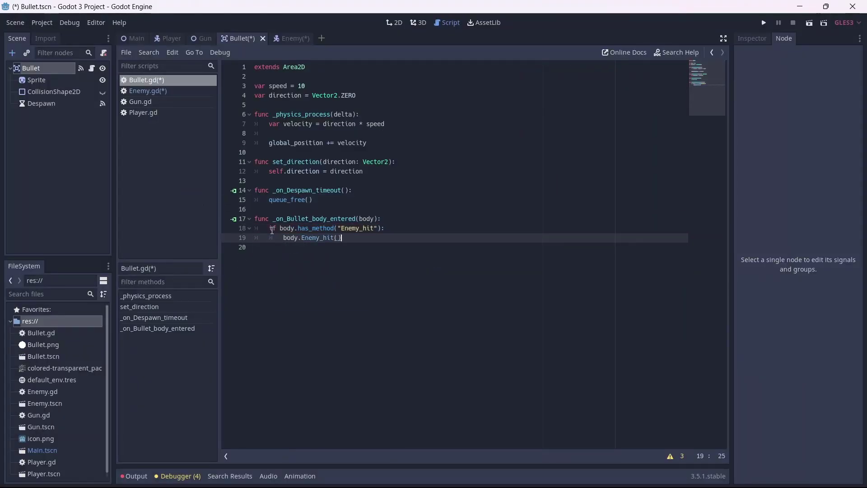
key("Return")
type("queue_free()")
key("ctrl+s")
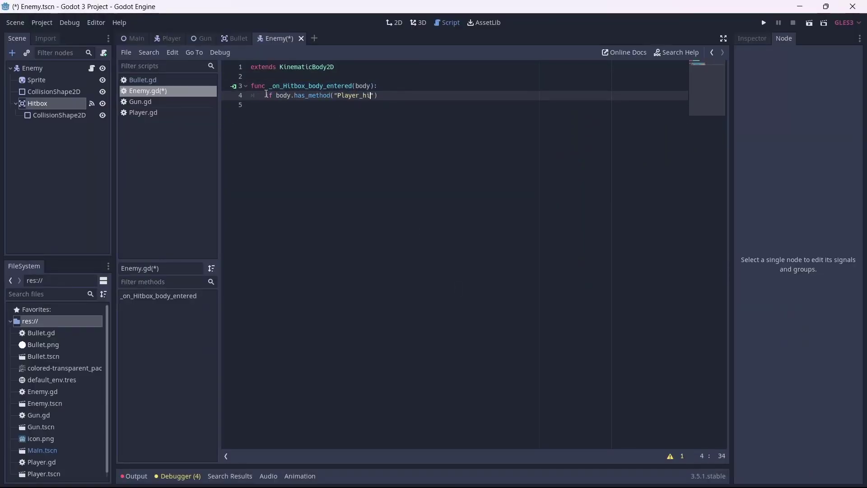
In Enemy.gd's hitbox handler, call body.Player_hit() when the body has that method.
type("t\"):")
key("Return")
type("body.Pla")
Add export health = 10 and an Enemy_hit() function subtracting 1 and checking health <= 0.
type("export (int) var")
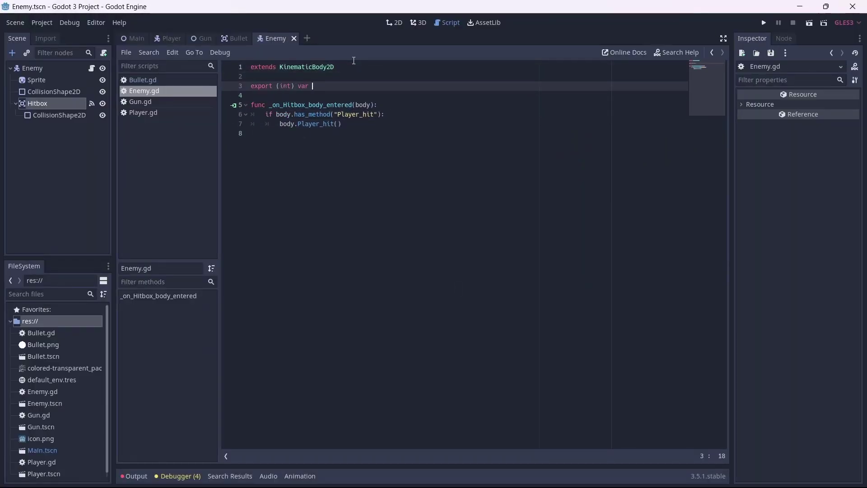
type("health = 10")
key("ctrl+End")
key("Return")
type("func Enemy_hit():")
key("Return")
type("health -= 1")
key("Return")
type("if health <= 0")
left_click(169, 113)
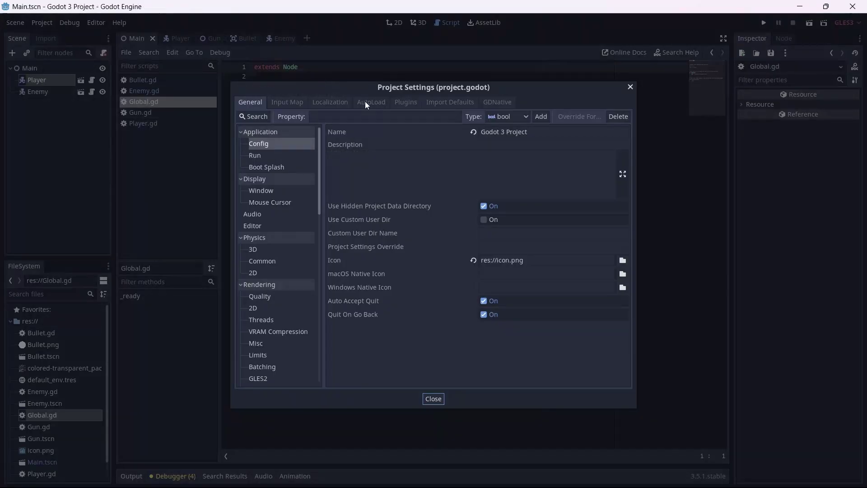
Create the Global autoload script with 'var player = null' and save it.
left_click(365, 102)
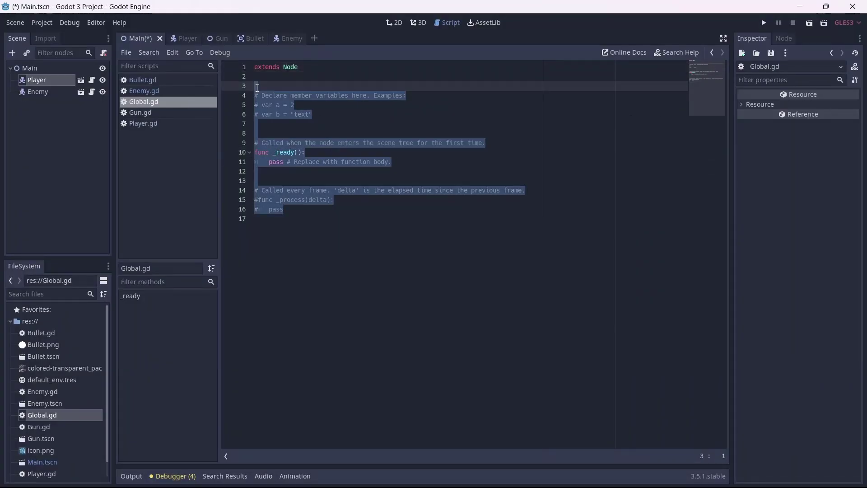
type("var player = null")
key("ctrl+s")
In Player.gd, set Global.player = self in _ready() and add an _exit_tree() function.
left_click(140, 123)
key("Return")
key("Return")
type("func _ready():")
key("Return")
type("Global.p")
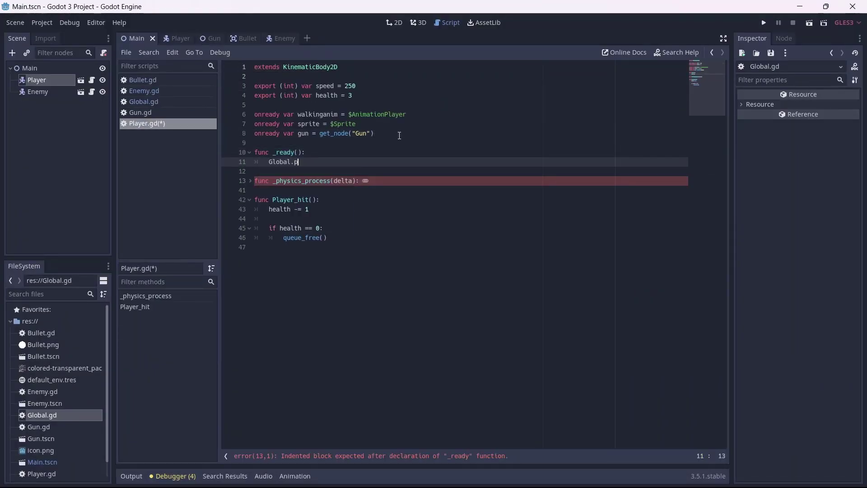
type("layer = self")
key("Return")
key("Return")
key("BackSpace")
type("func _exit_tree():")
key("Return")
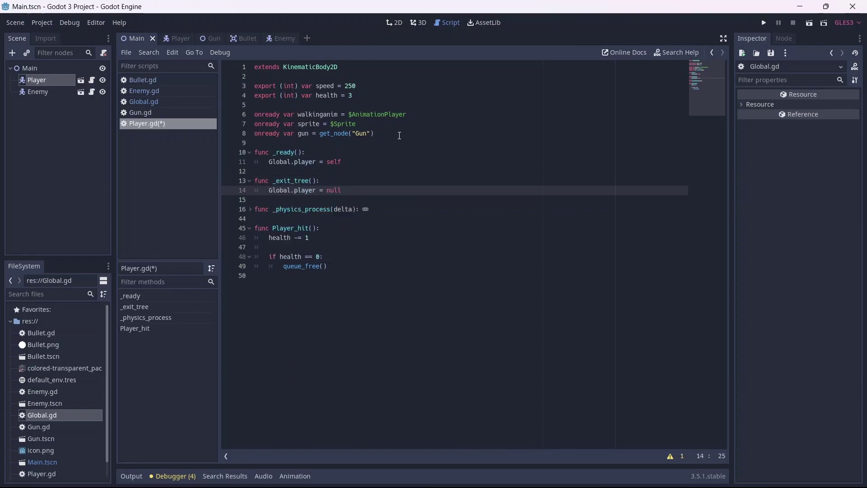
Declare export (int) var speed = 50 and a velocity vector in Enemy.gd.
key("Return")
type("export ")
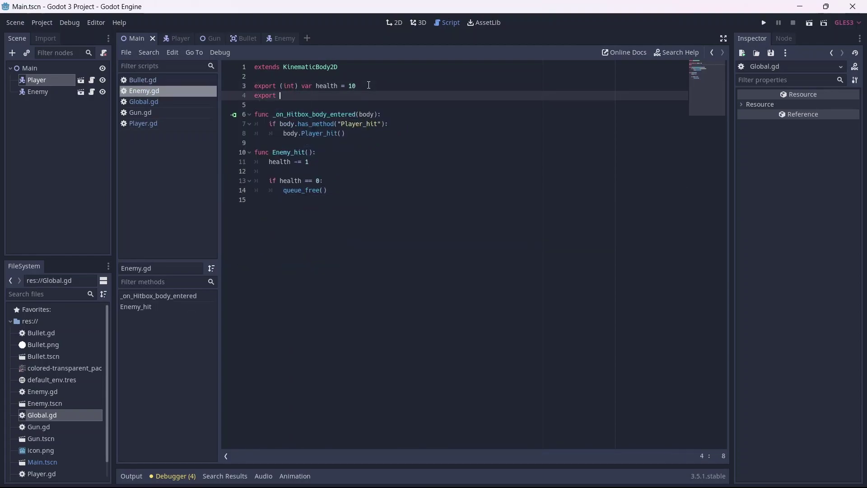
type("(int) var speed = 50")
key("Return")
key("Return")
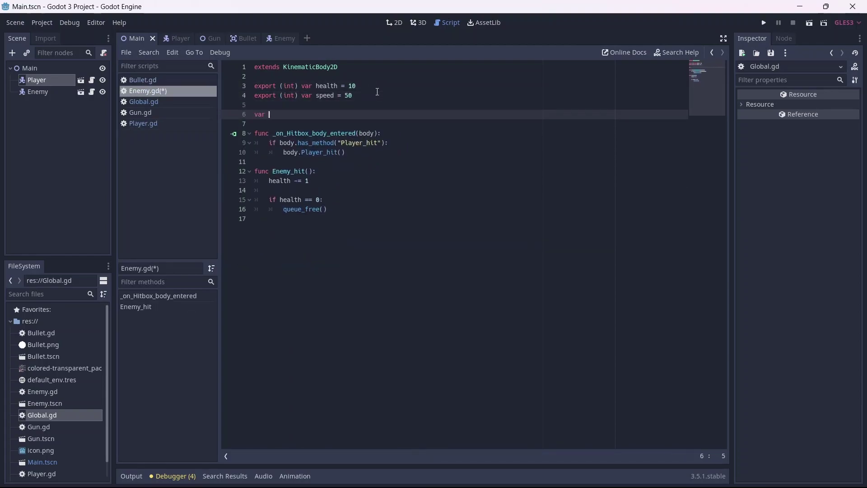
type("var velovity = VEC")
key("Return")
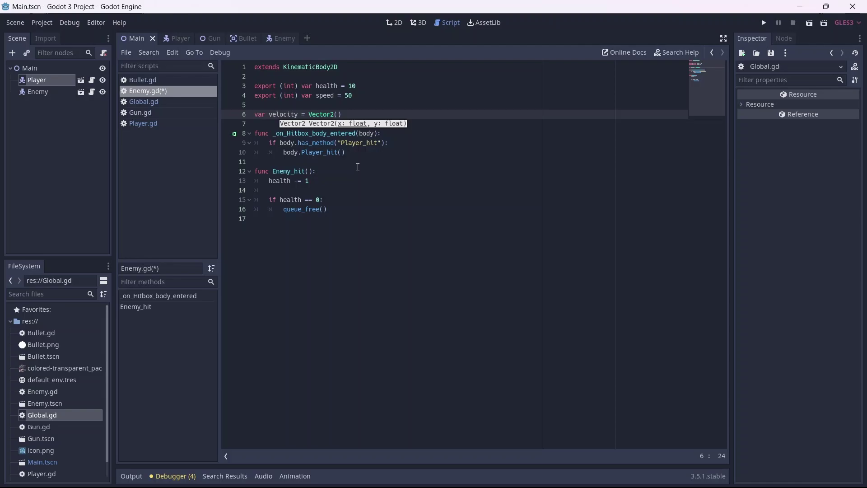
Add _physics_process steering the enemy toward Global.player, then play-test by moving right.
left_click(356, 162)
key("Return")
key("Return")
key("Up")
type("func _physics_process(delta):")
key("Return")
type("if Global.player:")
key("Return")
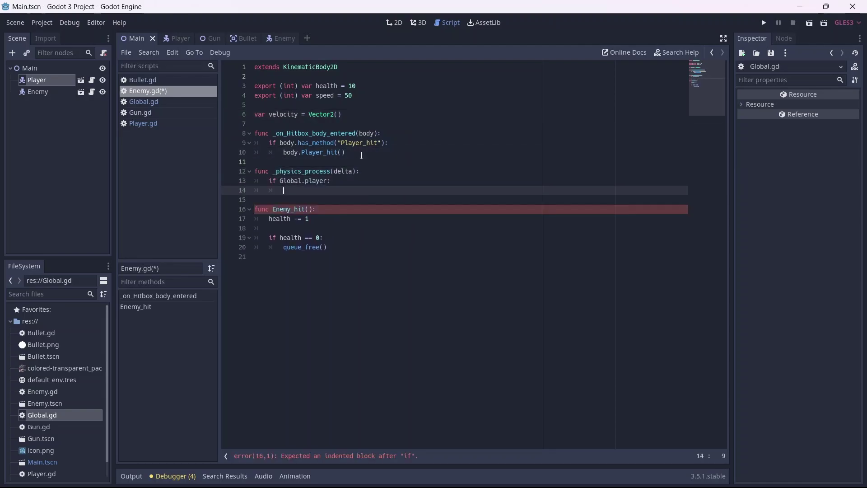
type("velocity = global_position.dir")
key("Return")
type("Global.player.global_position)")
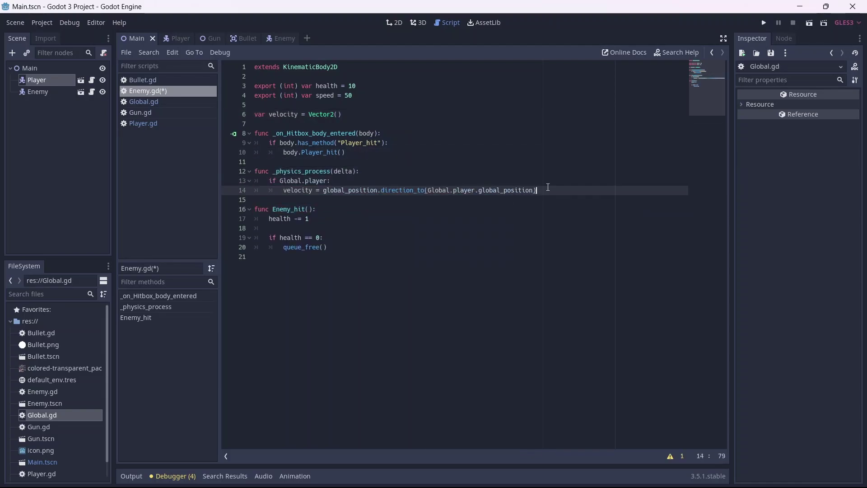
key("F5")
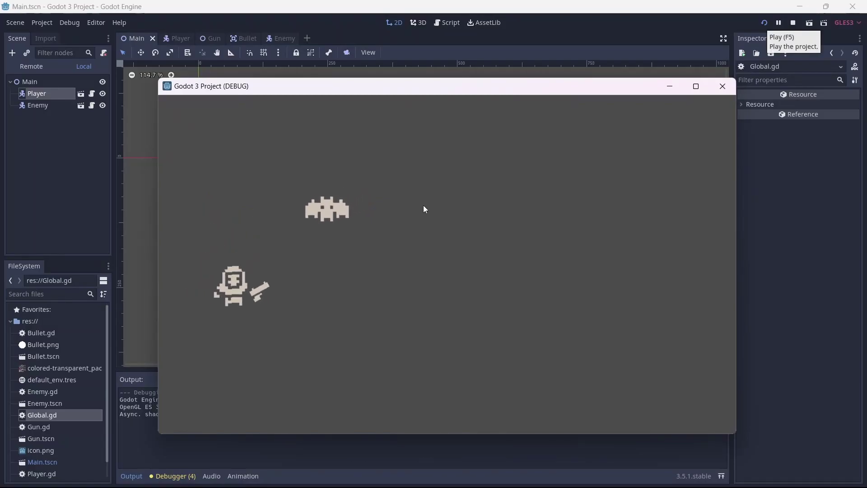
key("d")
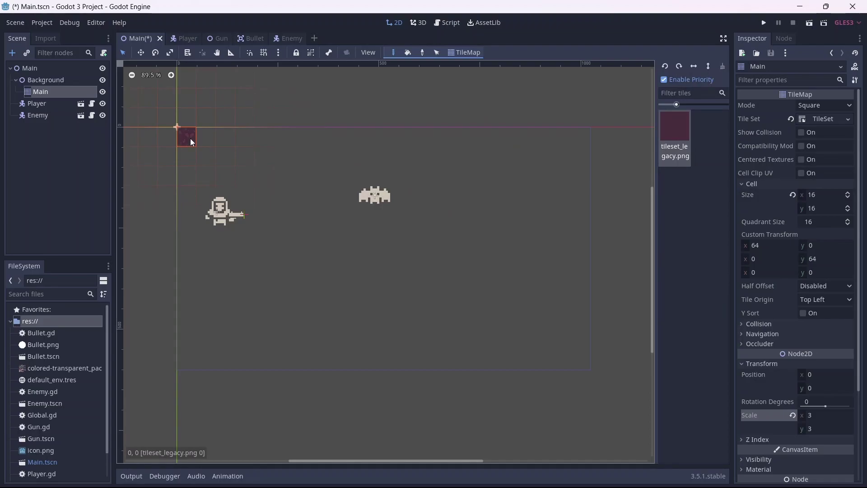
Paint a rectangle of scattered background tiles, then select and copy it.
left_click_drag(190, 138, 600, 367, "ctrl+shift")
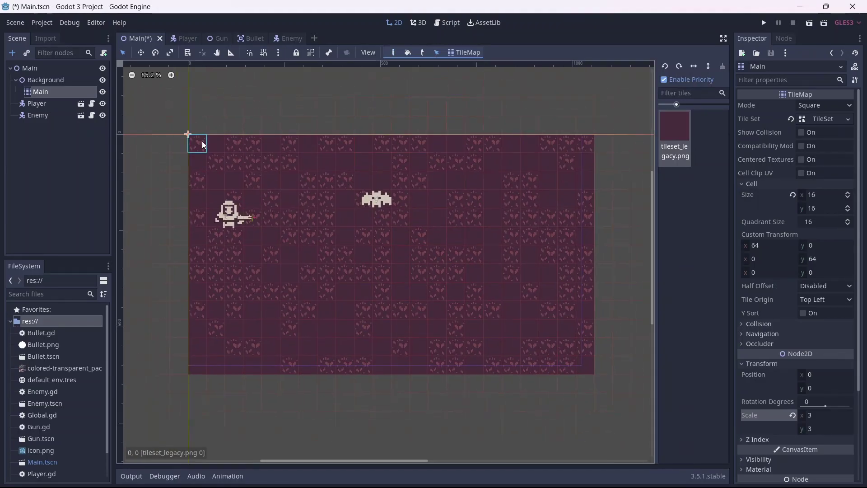
left_click_drag(203, 145, 591, 371)
left_click(465, 53)
left_click(478, 74)
scroll(357, 221, "down", 5)
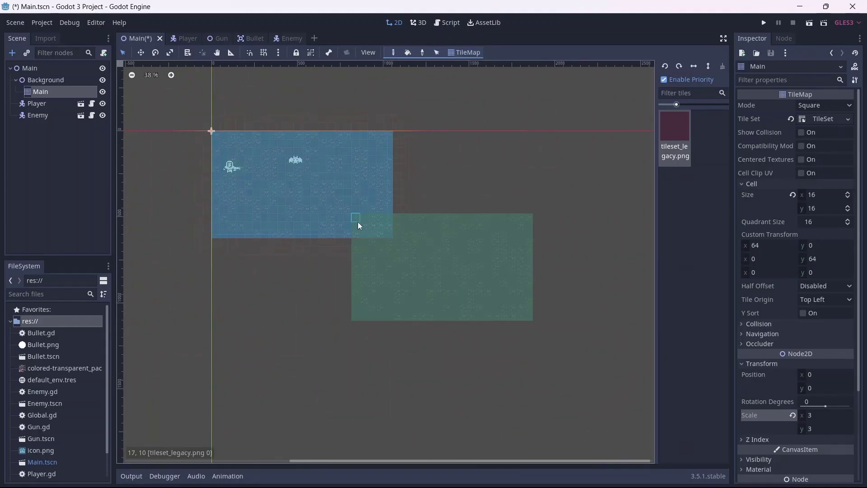
Paste copies of the tile block on all sides and corners of the original.
left_click(301, 135)
left_click(396, 191)
left_click(304, 245)
left_click(203, 190)
left_click(205, 134)
left_click(398, 135)
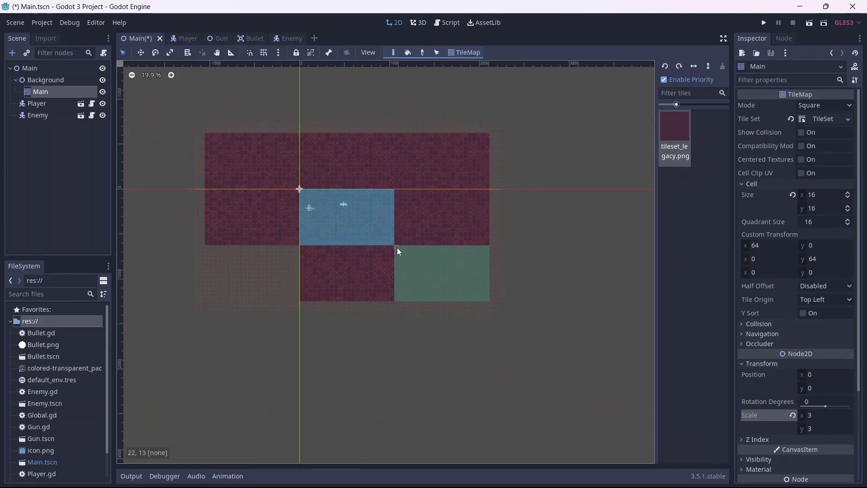
left_click(395, 245)
left_click(206, 245)
key("Escape")
scroll(346, 203, "up", 3)
scroll(394, 274, "up", 1)
Add a new TileMap named Detail1 under Background.
left_click(45, 80)
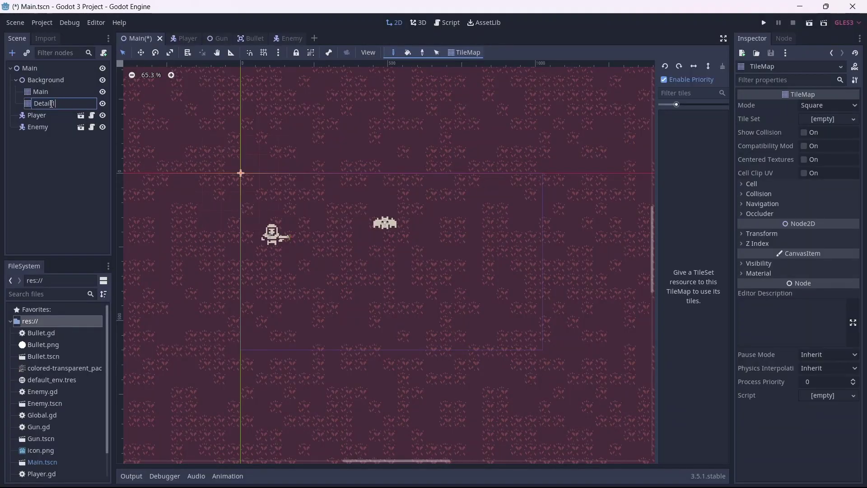
key("Return")
left_click(761, 233)
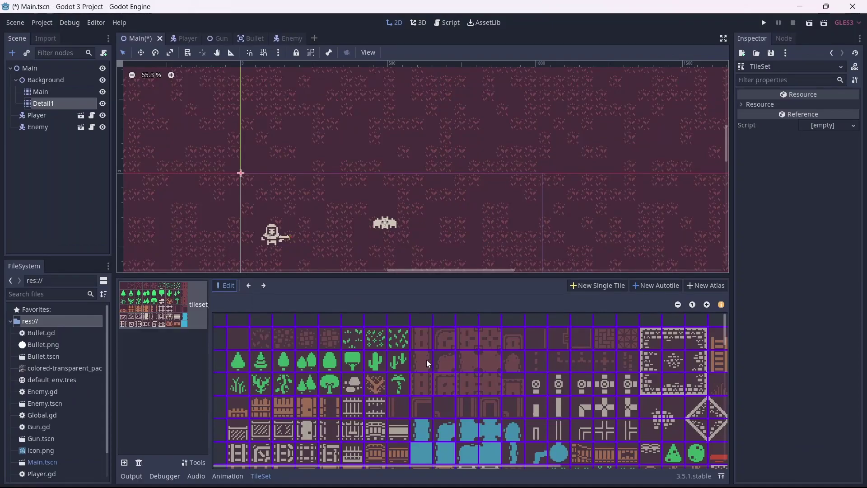
Pick decoration tiles from Detail1's tileset and run the game to check the background.
left_click(428, 364)
left_click(443, 354)
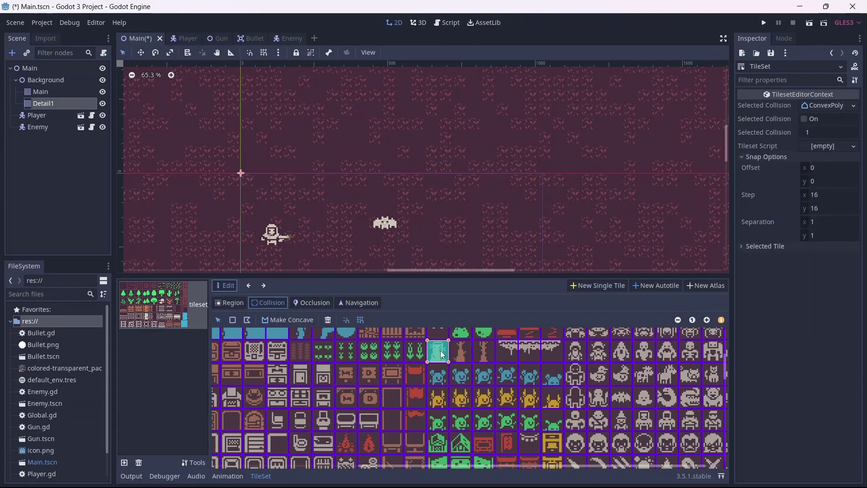
left_click(461, 352)
left_click(484, 351)
scroll(453, 394, "up", 5)
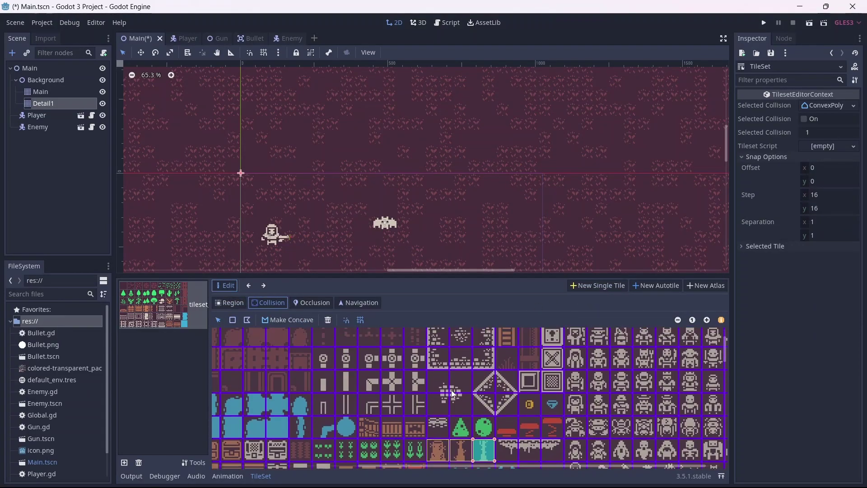
key("1")
key("F5")
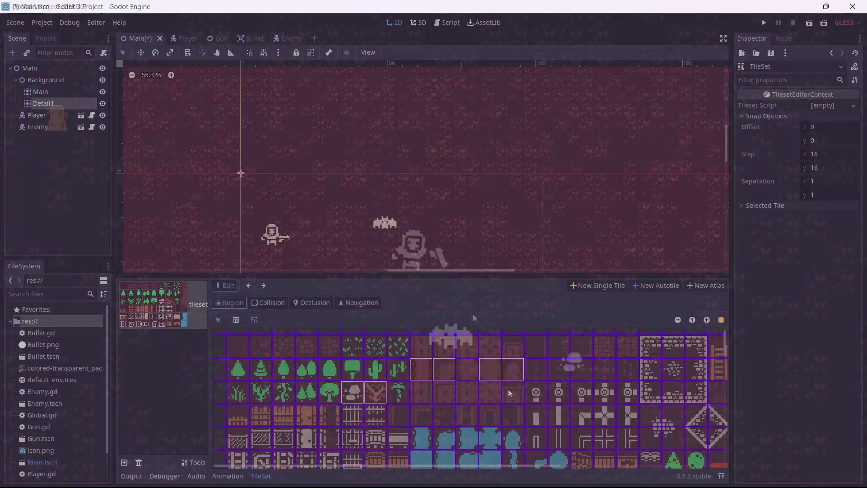
Walk the player around the level with A, S and W, then stop the game.
key("a")
key("s")
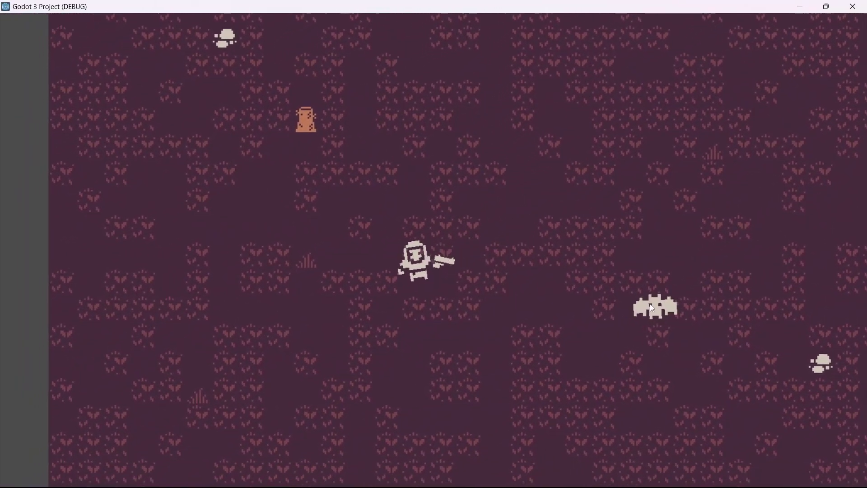
key("w")
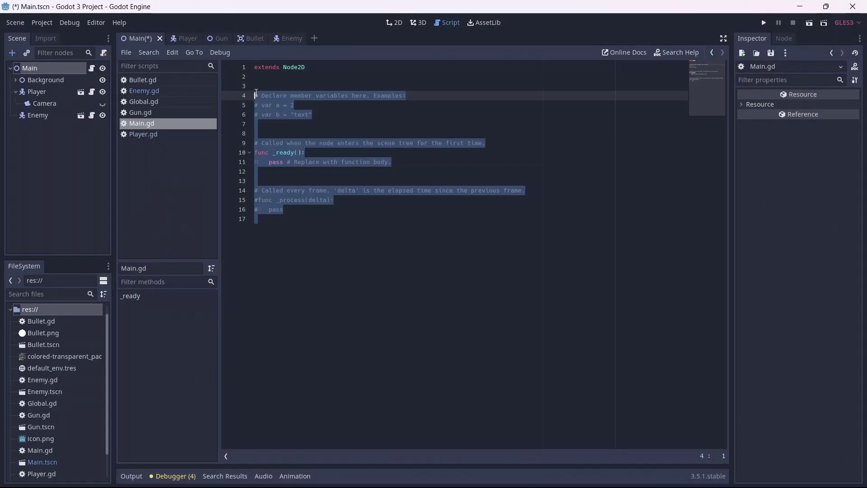
key("Delete")
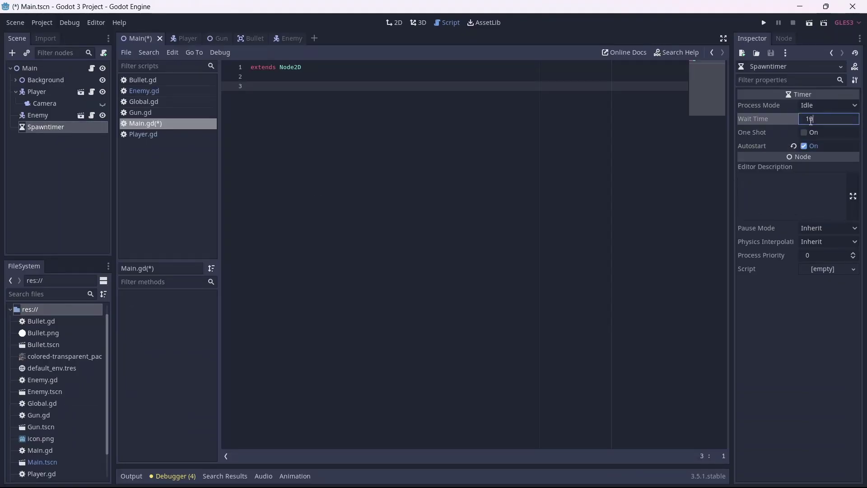
Preload res://Enemy.tscn and connect the Spawntimer's timeout signal to Main's script.
left_click(784, 38)
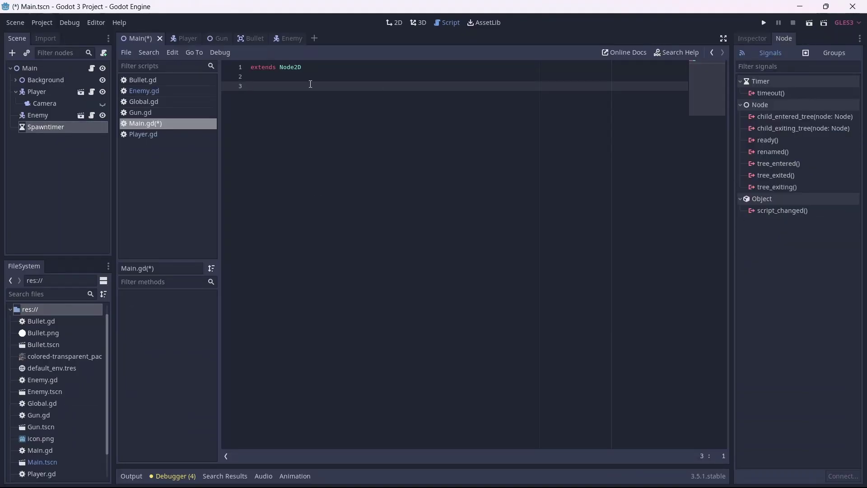
type("load(\"res://Enemy.tscn\")")
double_click(770, 93)
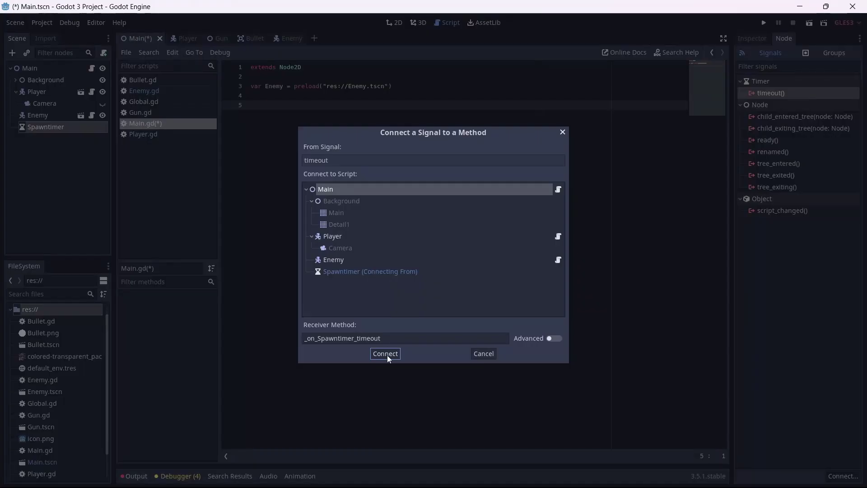
left_click(386, 354)
Replace pass with code instancing Enemy at a rand_range position, then run the game.
left_click_drag(402, 114, 265, 115)
key("BackSpace")
type("var enemy = Enemy.instance()")
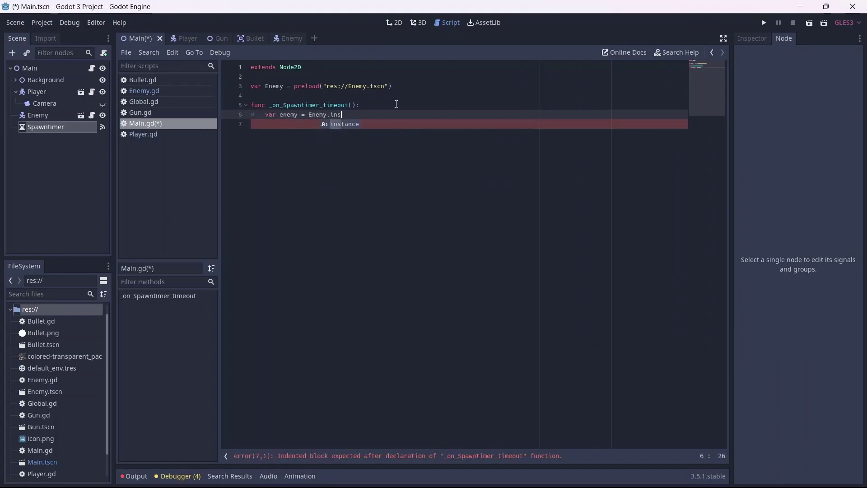
key("Return")
type("e")
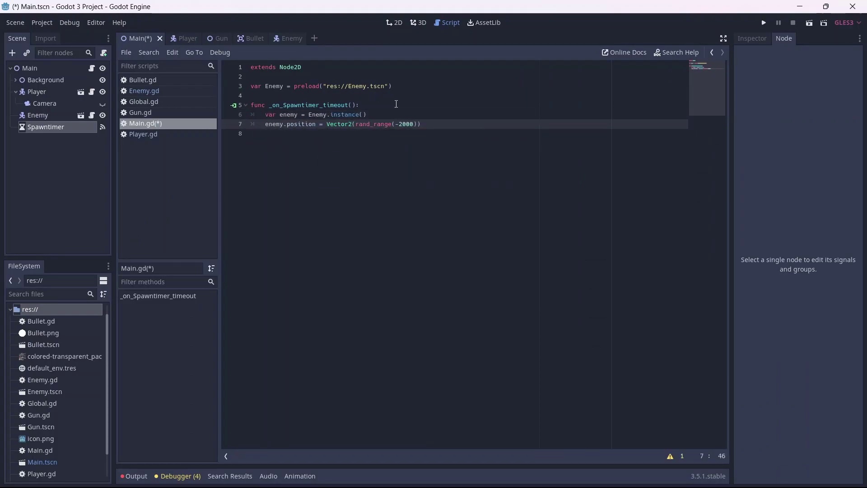
type("nd_range(-1500, 2000")
left_click(546, 122)
key("Return")
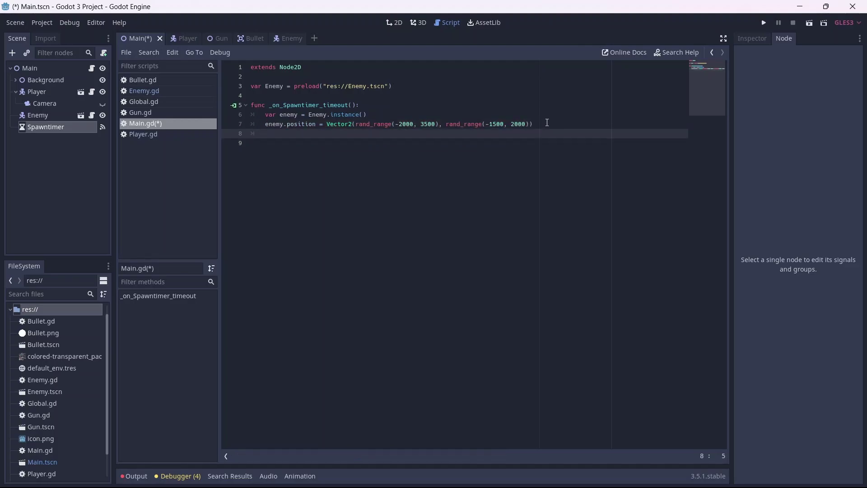
key("F5")
left_click(45, 129)
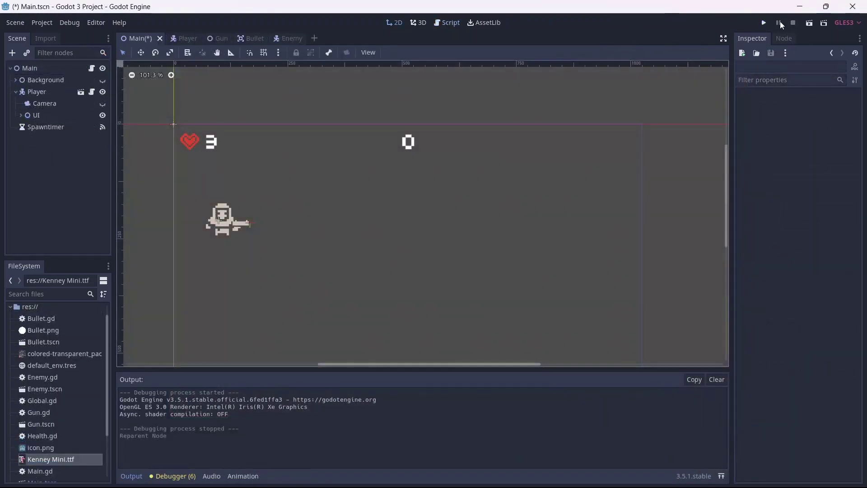
left_click(763, 23)
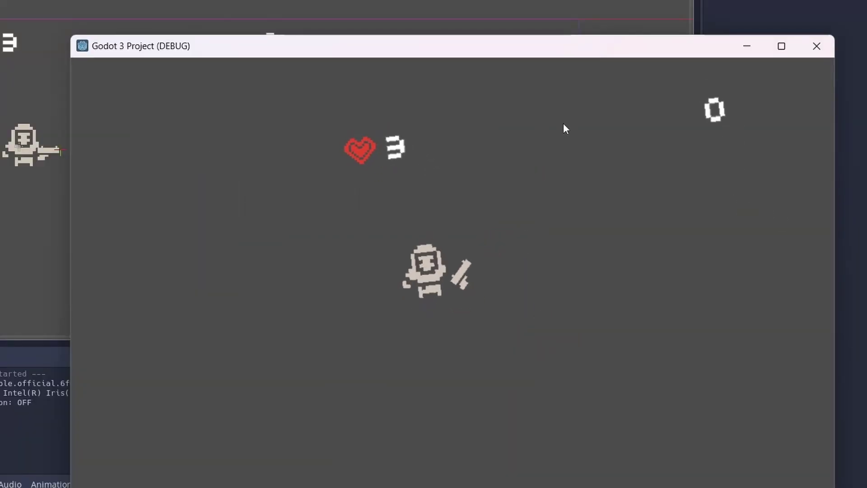
Move the Control HUD under Camera and delete the empty UI node.
key("F8")
left_click_drag(46, 138, 43, 103)
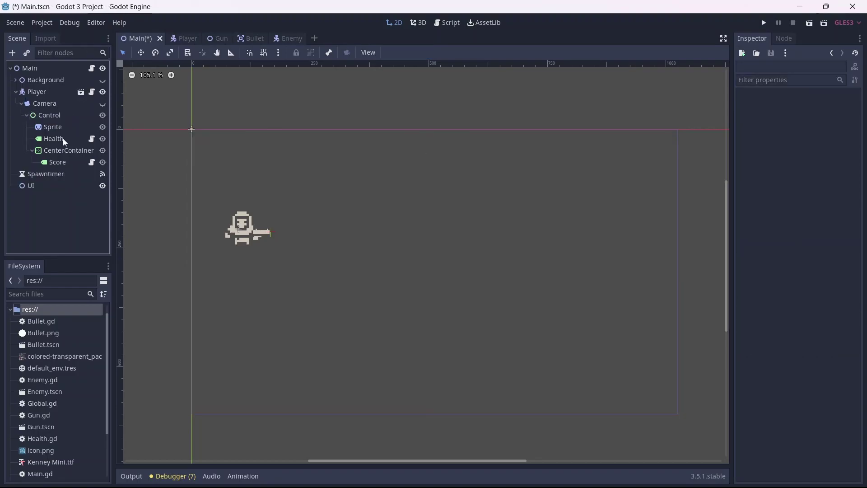
right_click(41, 185)
left_click(95, 478)
scroll(550, 321, "down", 3)
left_click(345, 209)
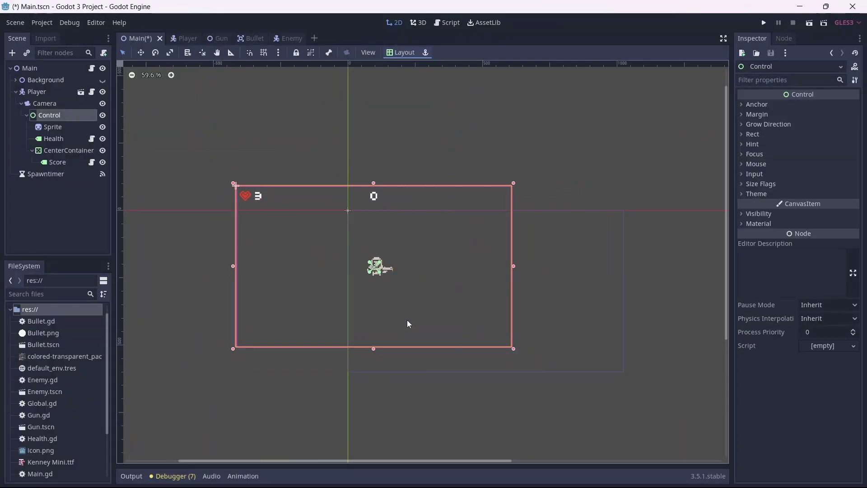
Give Camera a Camera.gd whose _process sets it top-level and follows Global.player's global_position.
left_click(45, 103)
left_click(103, 53)
left_click(401, 310)
left_click_drag(321, 219, 254, 92)
key("Delete")
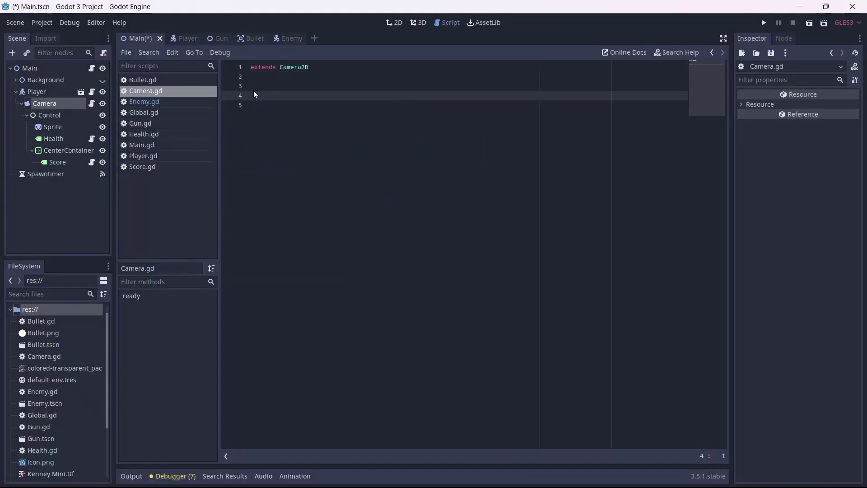
type("func _process(delta):")
key("Return")
type("set_as_toplevel(tru")
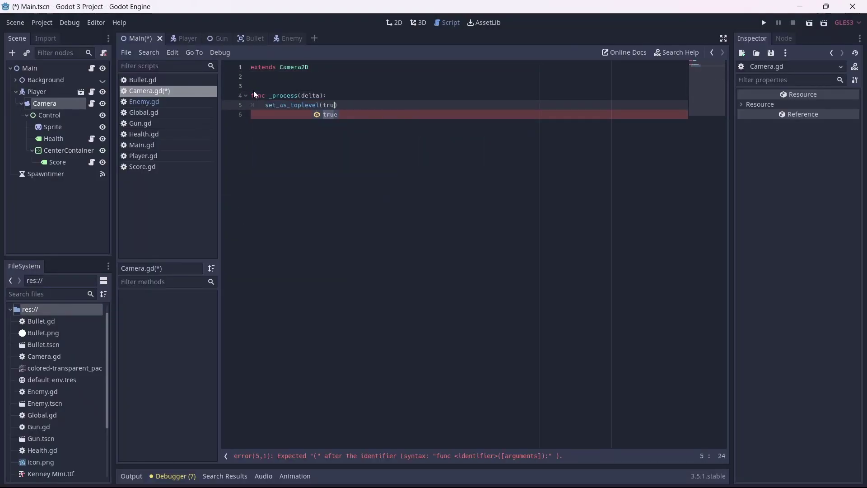
type("e")
key("End")
key("Return")
key("Return")
type("position")
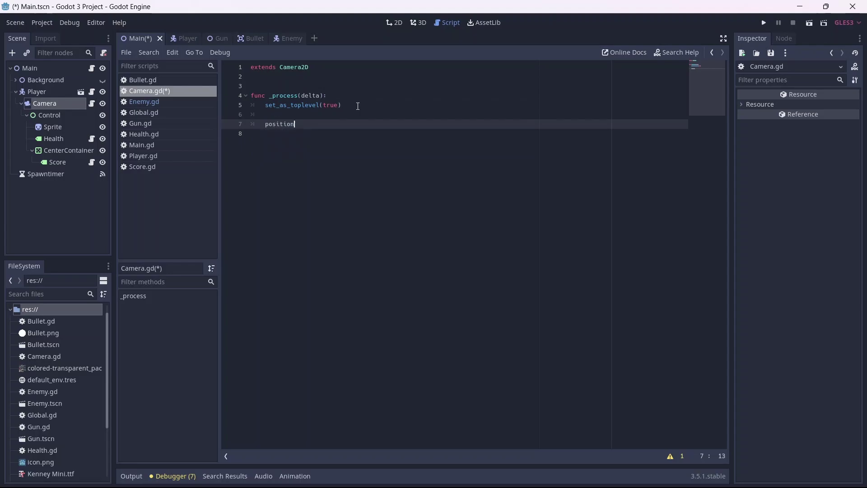
type(" = Global.player.global_position")
Play-test, moving the player down and right to check the camera follows.
key("F5")
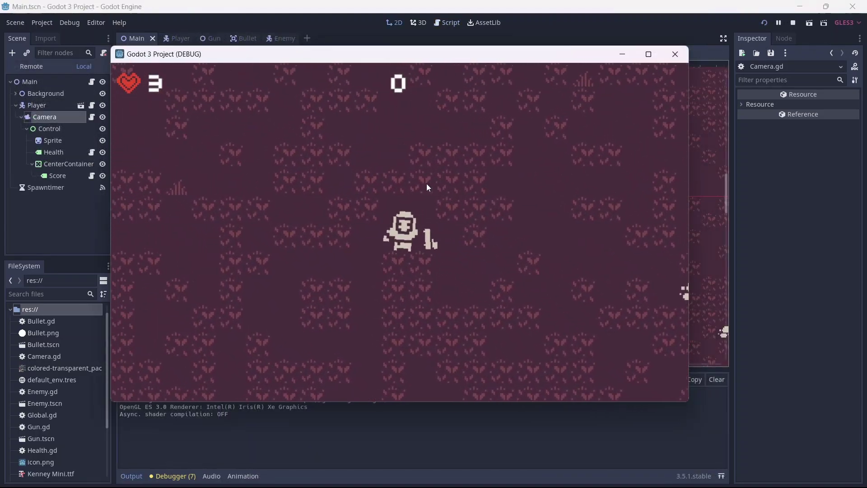
key("d")
key("s")
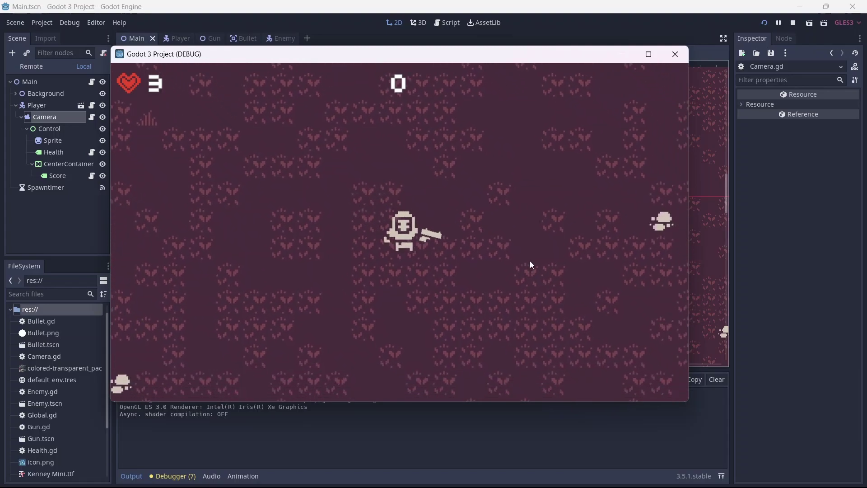
key("s")
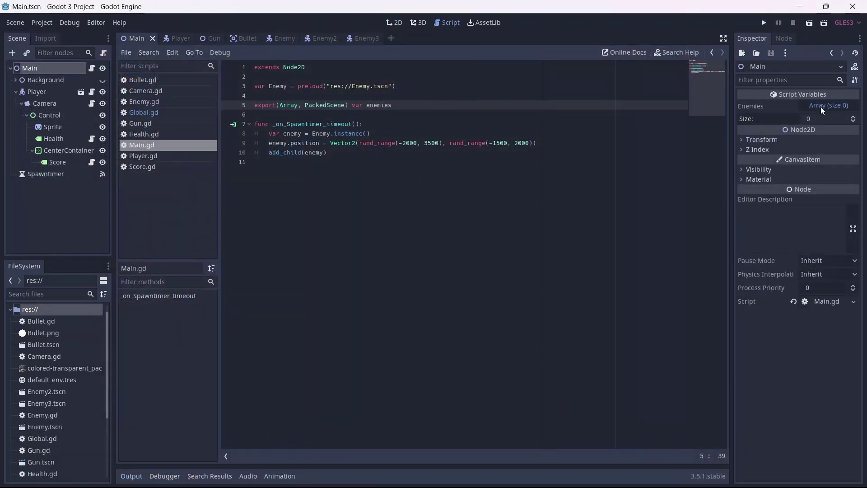
Assign an enemy scene to a slot of the enemies array and select Main.gd's spawning lines.
left_click(820, 107)
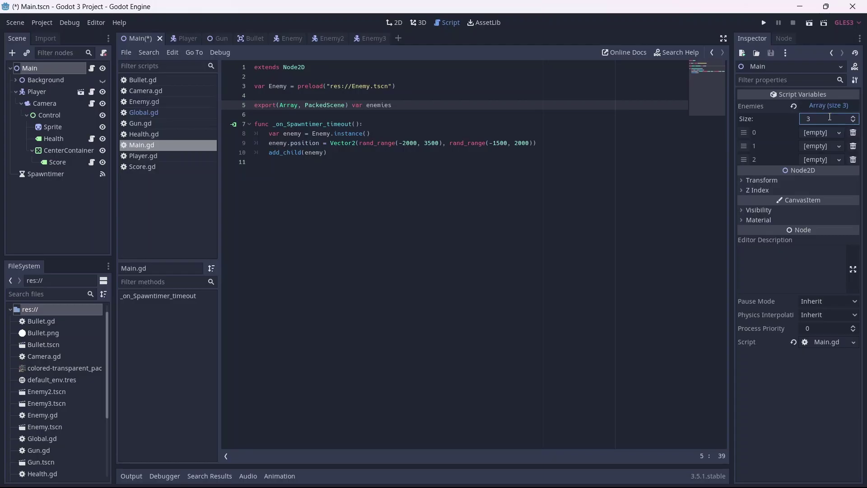
left_click(799, 188)
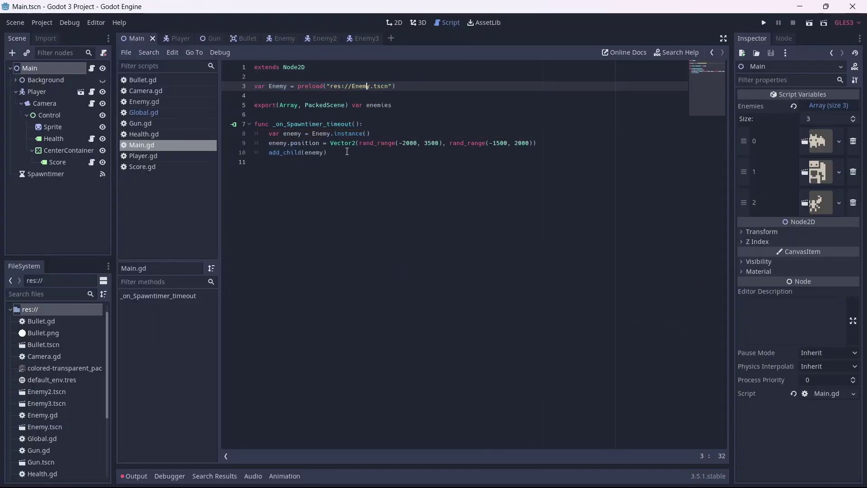
left_click_drag(348, 152, 304, 136)
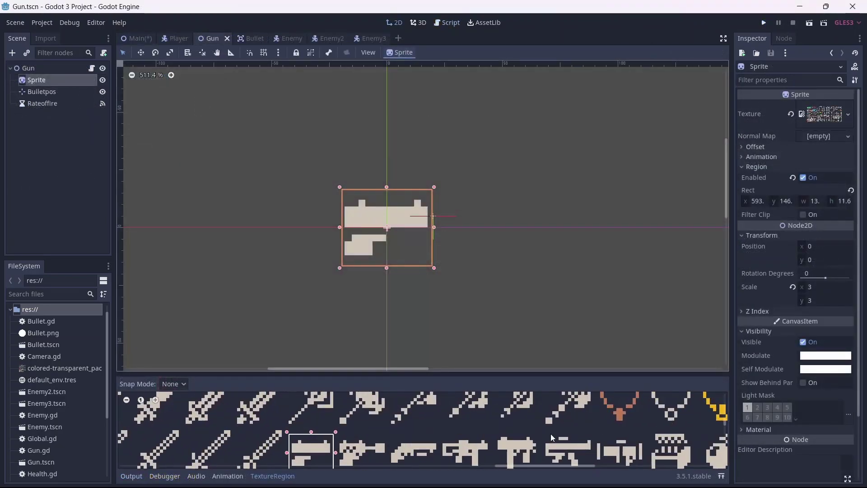
Crop a different gun sprite as the texture region, scale the gun Sprite to 4 by 4, and save.
left_click_drag(438, 401, 490, 436)
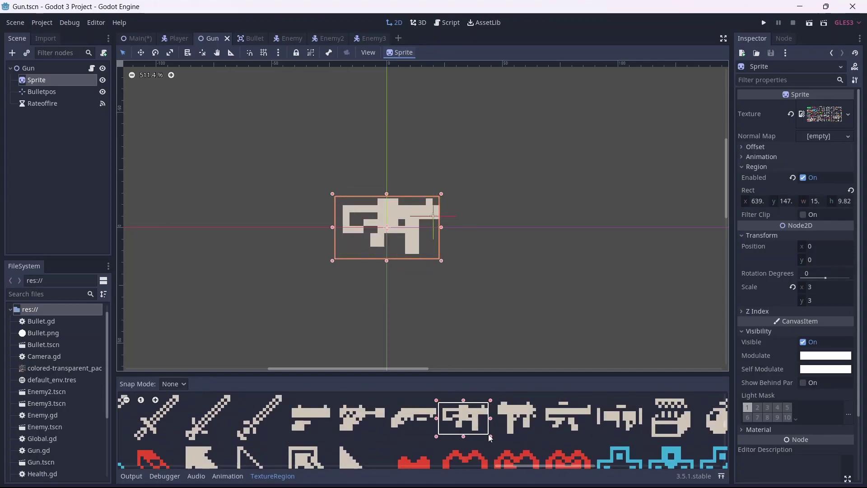
left_click(42, 91)
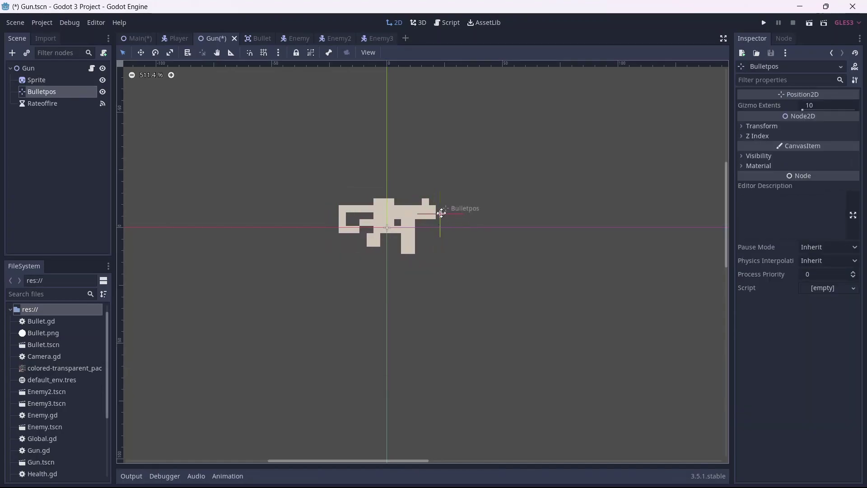
left_click(36, 80)
left_click(826, 287)
type("4")
key("Tab")
type("4")
key("Return")
left_click(42, 91)
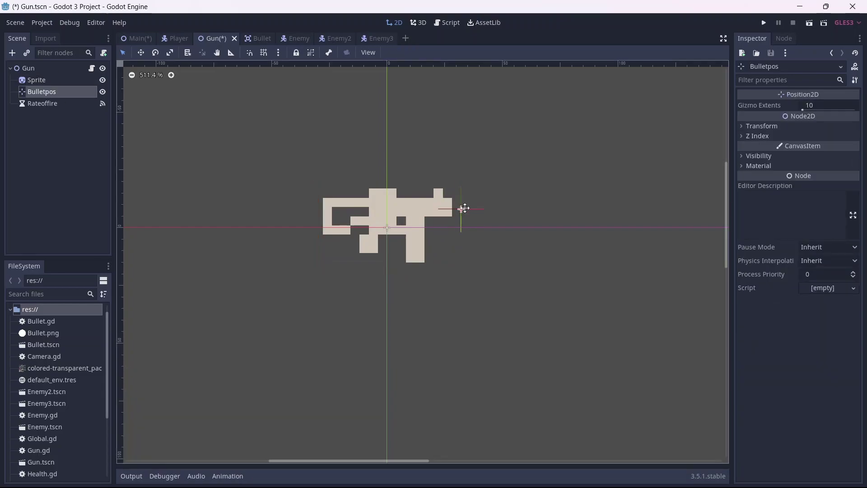
key("ctrl+s")
Add 'var maxammo = 25' on line 7 of Gun.gd, below canshoot.
left_click(91, 68)
left_click(378, 123)
type("var maxammo = 25")
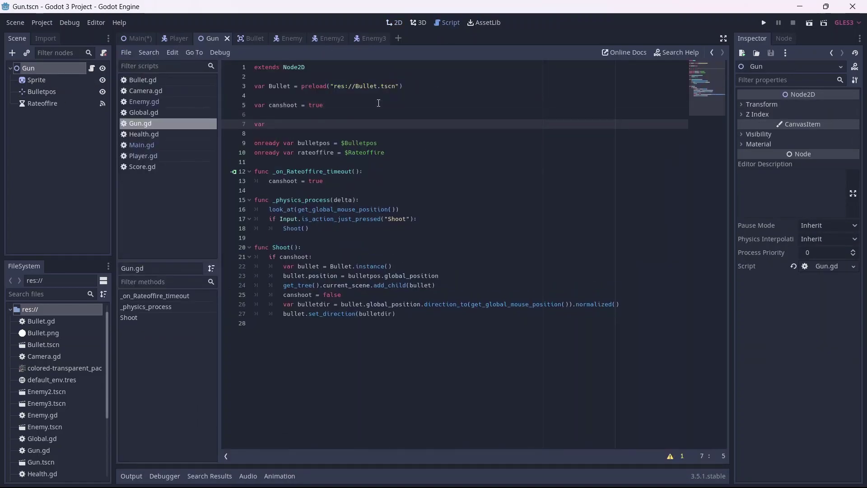
key("Down")
type("25")
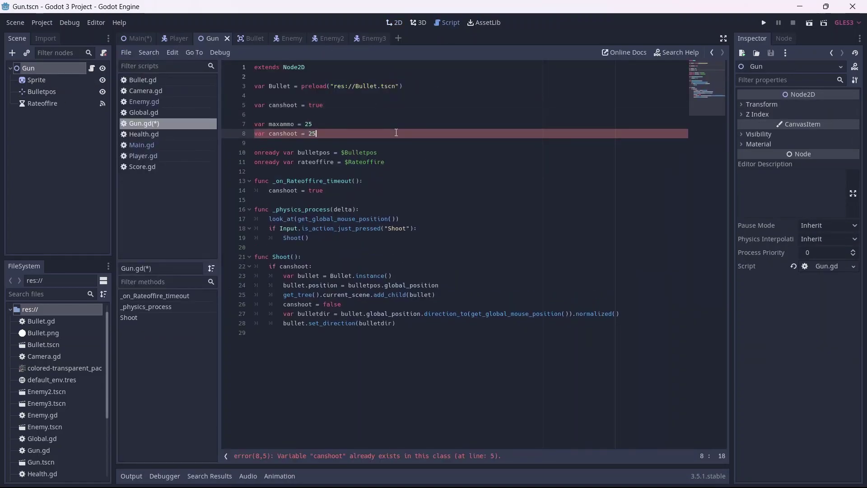
left_click(254, 123)
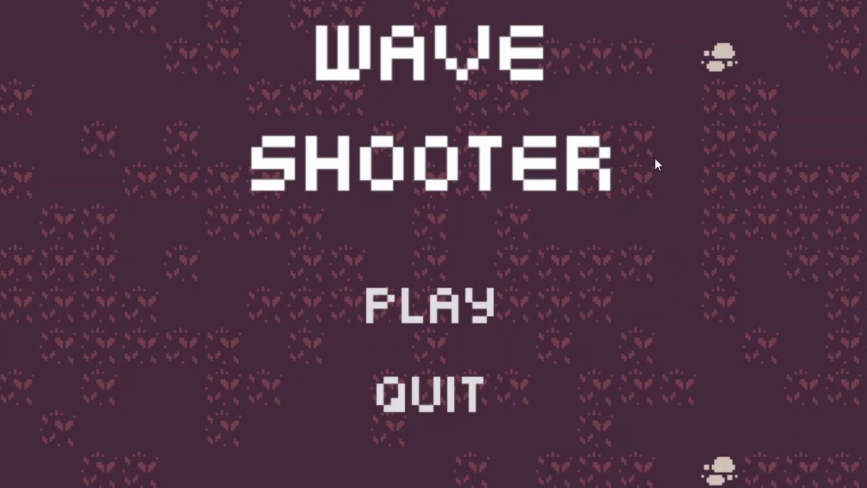
Start the game with PLAY and shoot two bats with the mouse.
left_click(461, 294)
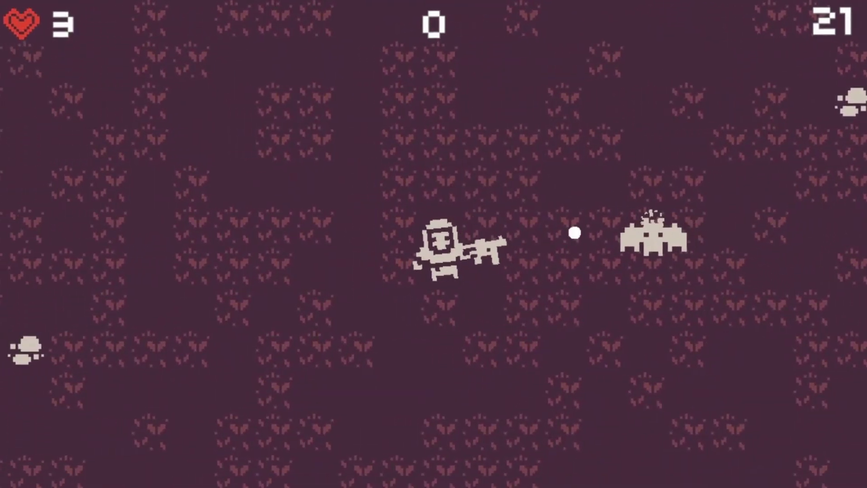
left_click(515, 176)
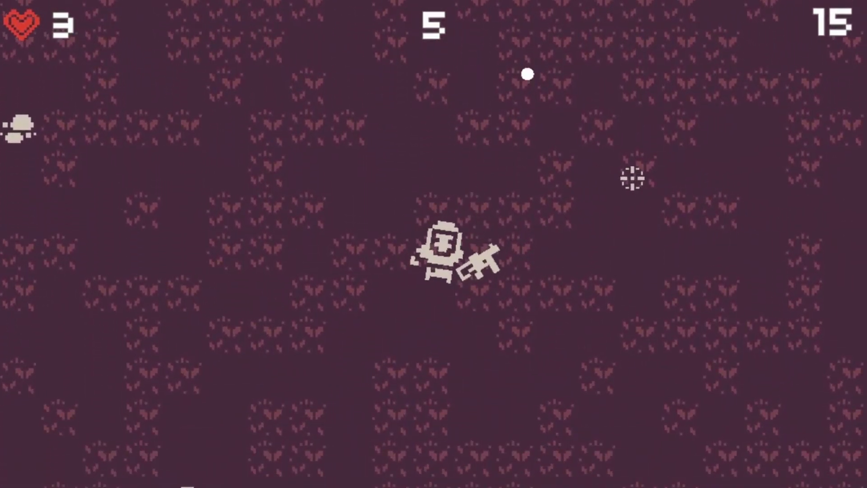
left_click(325, 170)
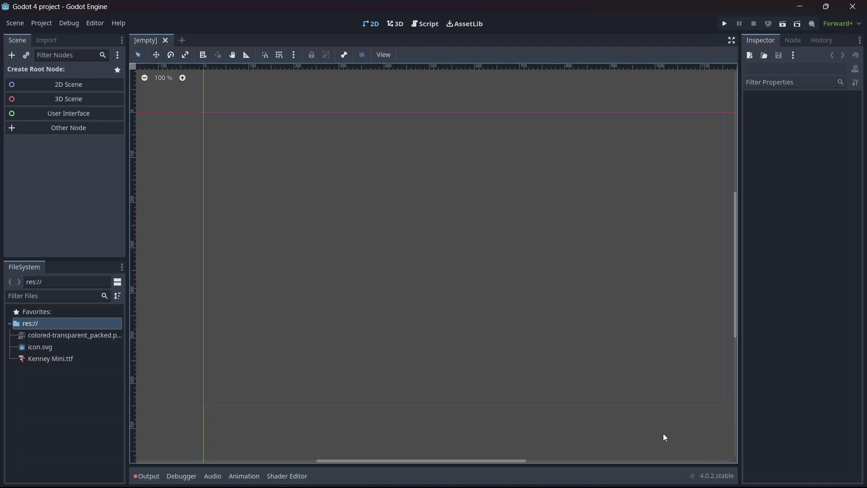
Create a Node2D root and add a CharacterBody2D with Sprite2D and CollisionShape2D children.
left_click(105, 84)
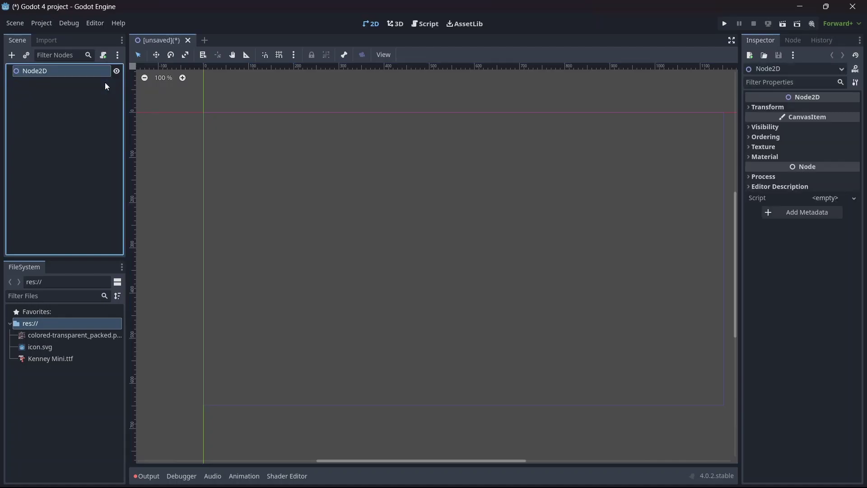
right_click(40, 72)
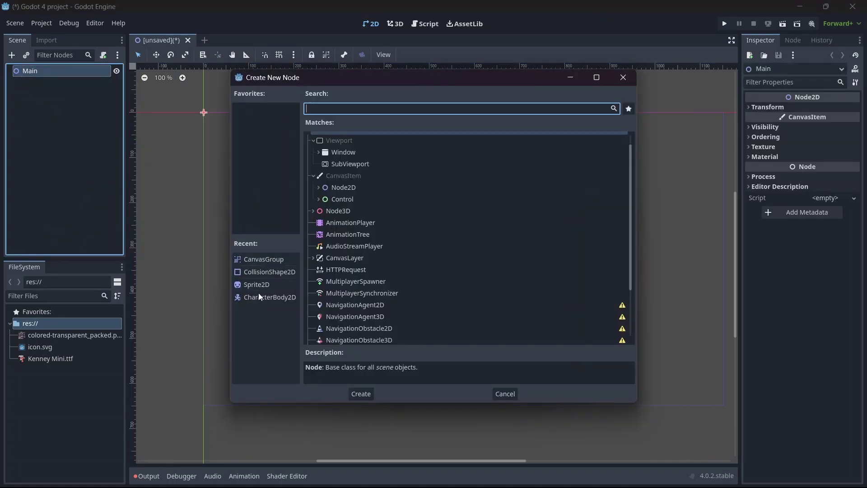
double_click(258, 296)
key("ctrl+a")
double_click(253, 295)
left_click(54, 82)
key("ctrl+a")
double_click(258, 296)
Rename the body to Player, save main.tscn, and save the Player branch as player.tscn.
double_click(58, 82)
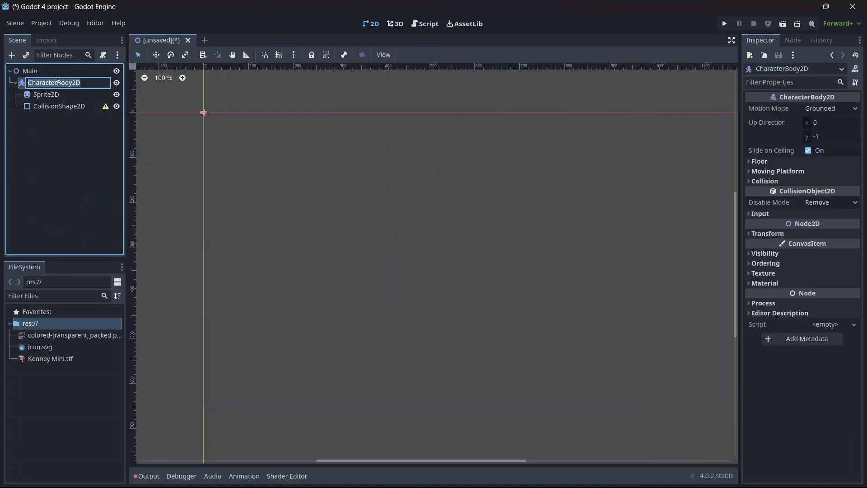
type("Player")
key("Return")
key("ctrl+s")
key("Return")
right_click(40, 83)
left_click(90, 236)
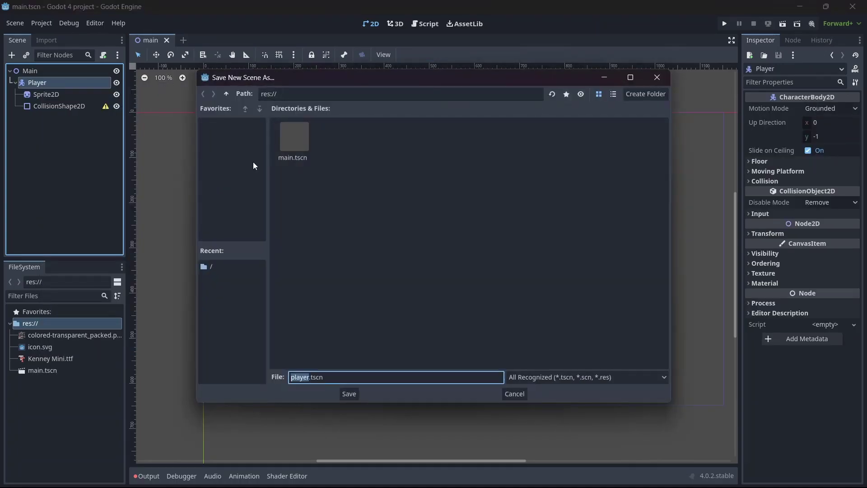
key("Return")
left_click(103, 82)
left_click(41, 83)
Assign the sprite sheet as the Sprite2D texture and enable Region, cropping one character.
left_click_drag(70, 334, 830, 116)
left_click(762, 156)
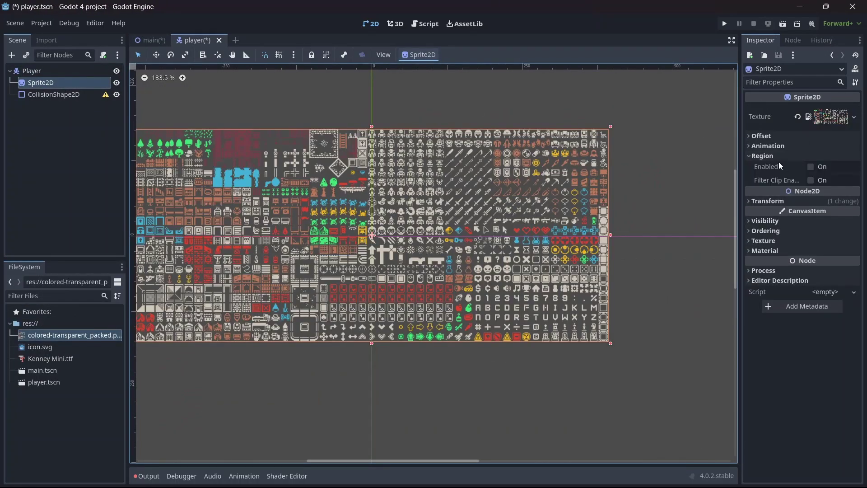
left_click(810, 167)
left_click(805, 220)
scroll(434, 226, "up", 5)
left_click_drag(428, 190, 485, 242)
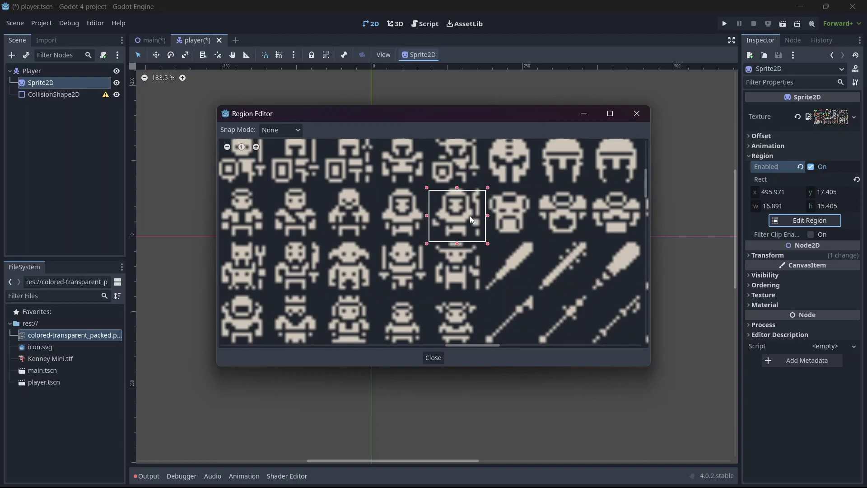
left_click_drag(456, 187, 457, 180)
left_click(433, 357)
Set the sprite's Scale to 5.
left_click(767, 255)
left_click(827, 309)
type("5")
key("Return")
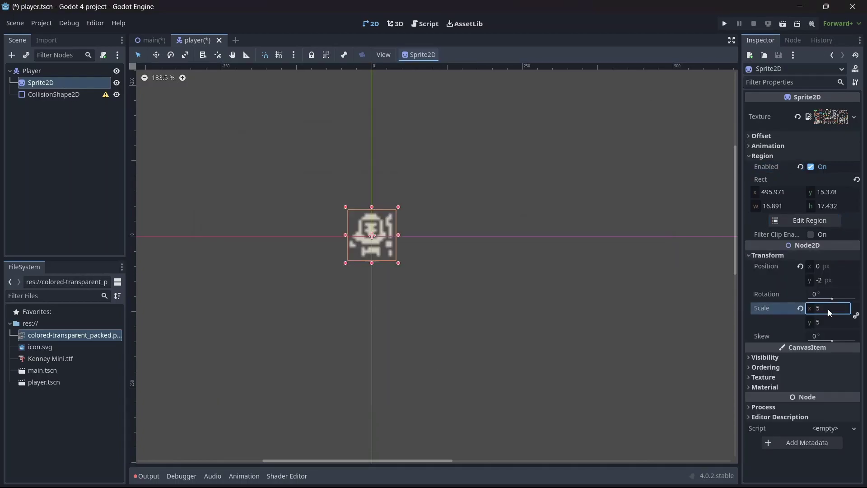
Reimport the sprite sheet with a pixel-friendly preset and set the sprite's Texture Filter to Nearest.
scroll(372, 241, "up", 5)
left_click(46, 39)
left_click(112, 86)
left_click(180, 104)
left_click(59, 250)
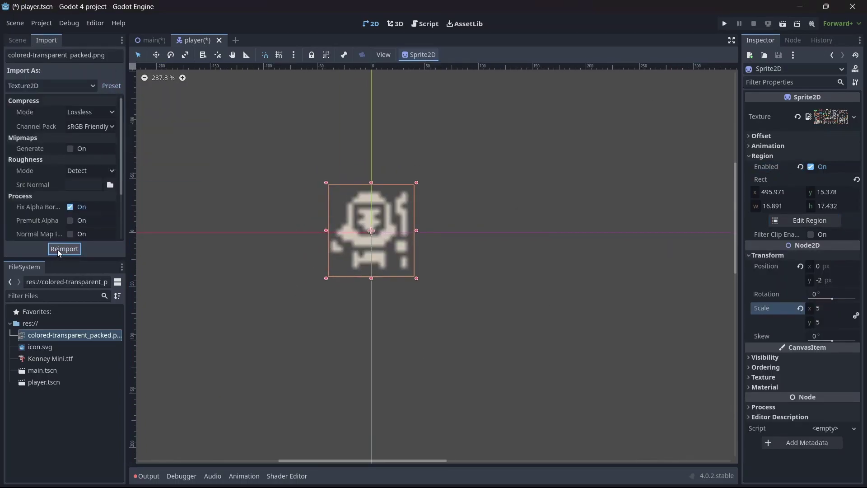
left_click(763, 377)
left_click(831, 388)
left_click(786, 414)
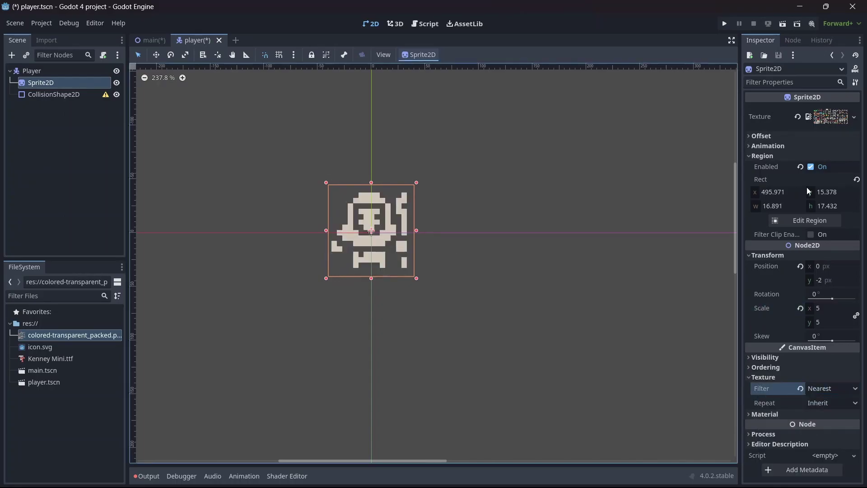
Tighten the region crop around the character and save player.tscn.
left_click(809, 220)
left_click_drag(406, 162, 421, 190)
left_click(434, 357)
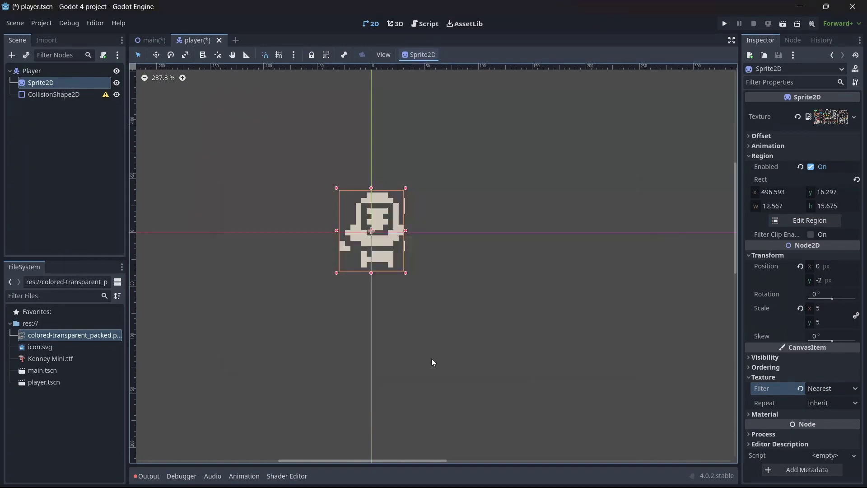
left_click(809, 220)
scroll(474, 246, "down", 6)
scroll(474, 246, "up", 6)
left_click_drag(498, 246, 497, 252)
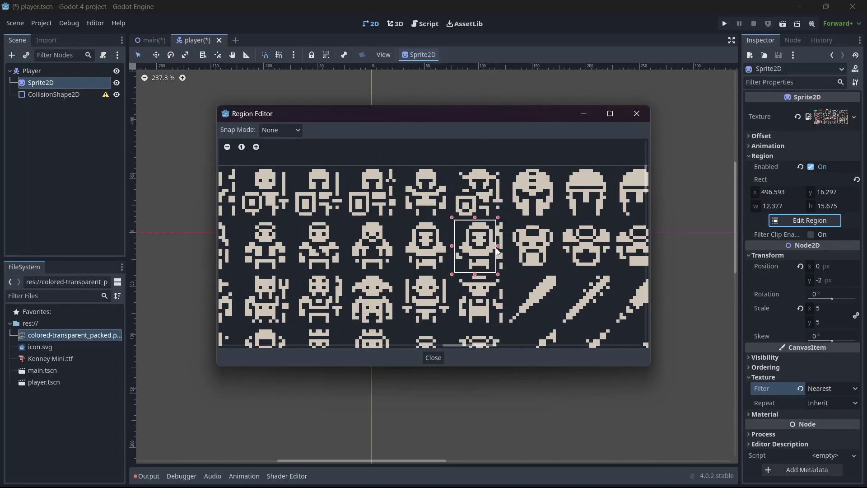
key("Escape")
key("ctrl+s")
Give the CollisionShape2D a RectangleShape2D resized to fit over the sprite.
left_click(54, 94)
left_click(830, 108)
left_click(785, 185)
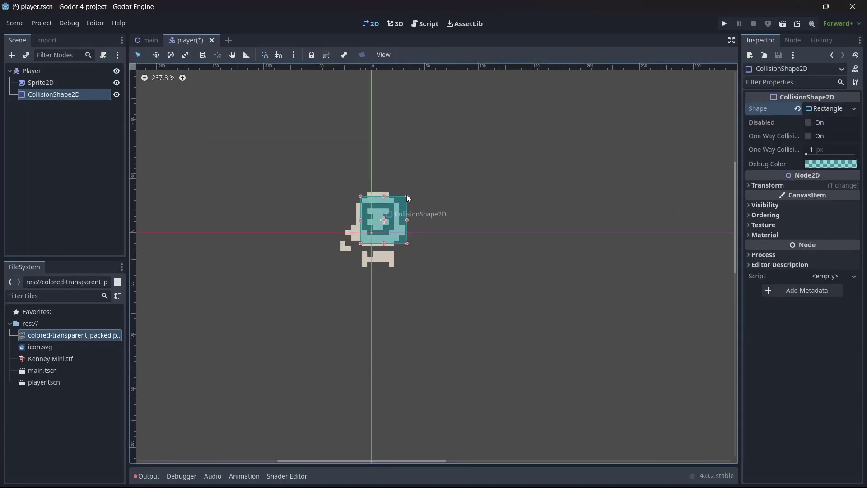
left_click_drag(406, 197, 406, 188)
left_click_drag(360, 244, 349, 270)
Hide the collision shape, save, and attach a new player.gd script to Player.
left_click(116, 95)
key("ctrl+s")
left_click(32, 70)
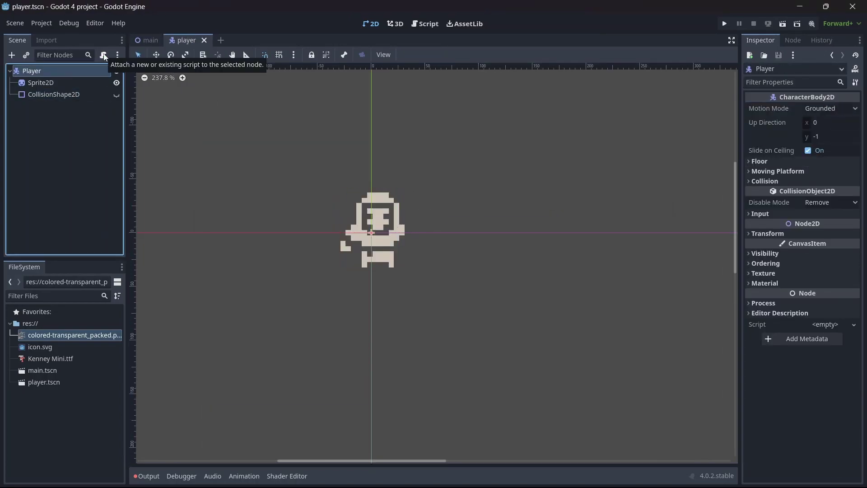
left_click(104, 56)
left_click(399, 337)
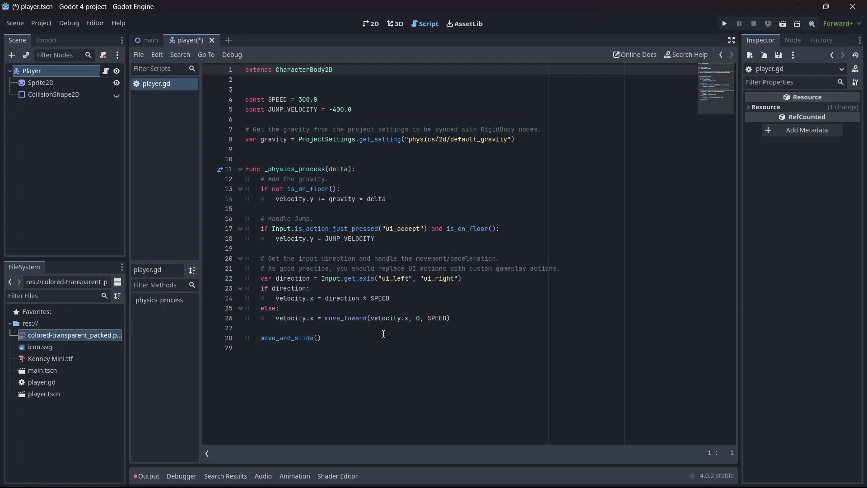
Replace the template with movement code, remove the move_and_slide() argument, and run the game.
key("ctrl+s")
mouse_move(361, 337)
left_mouse_down()
mouse_move(262, 278)
mouse_move(246, 93)
left_mouse_up()
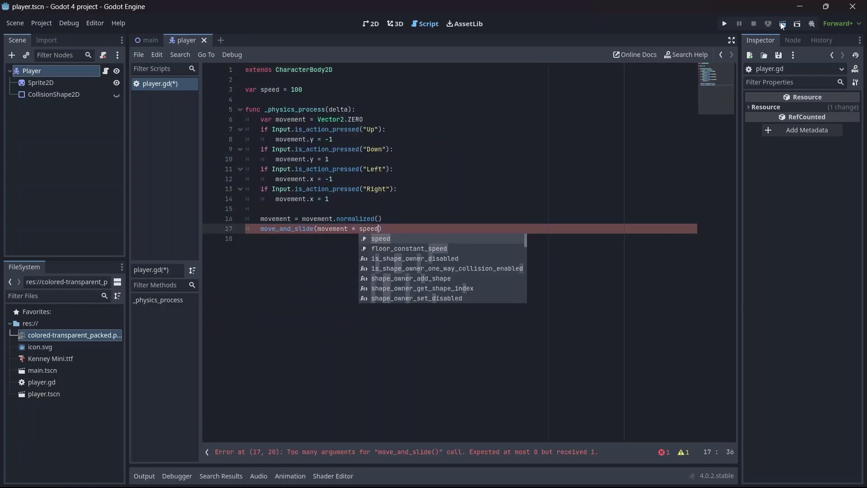
key("F5")
left_click_drag(381, 228, 318, 228)
key("BackSpace")
left_click(782, 25)
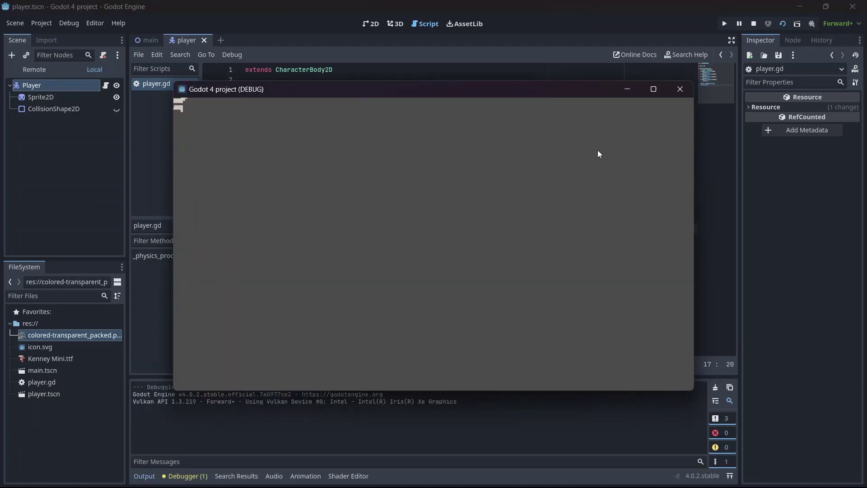
Close the game and select the _physics_process(delta) example code in the Reddit thread.
left_click(680, 89)
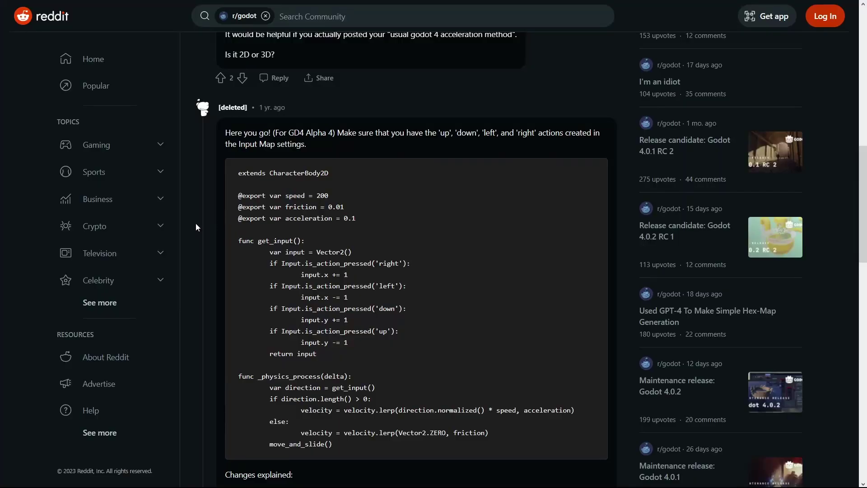
scroll(191, 224, "down", 2)
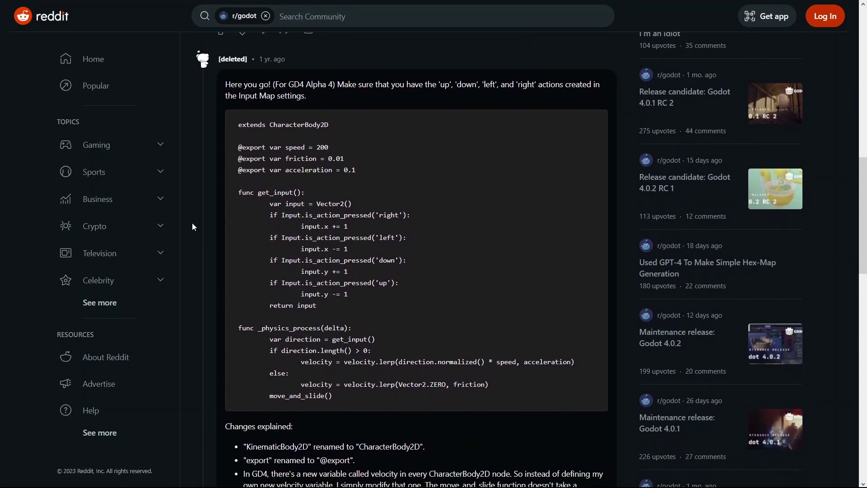
scroll(192, 227, "down", 1)
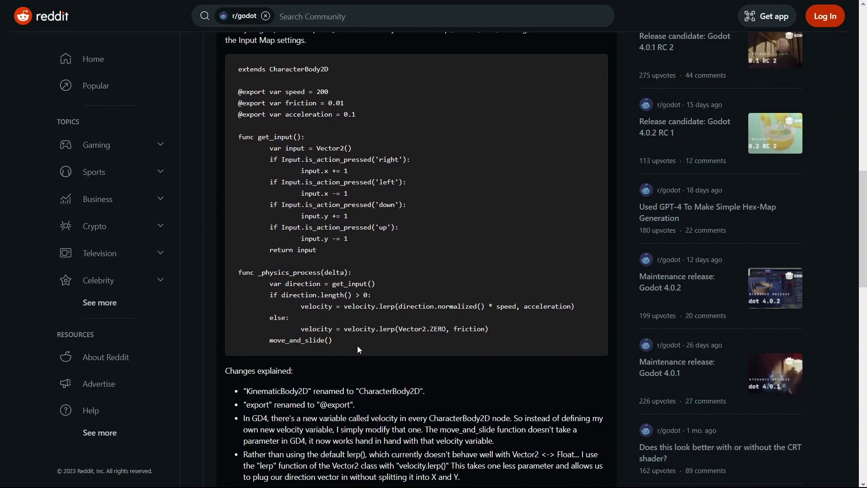
left_click_drag(357, 346, 236, 266)
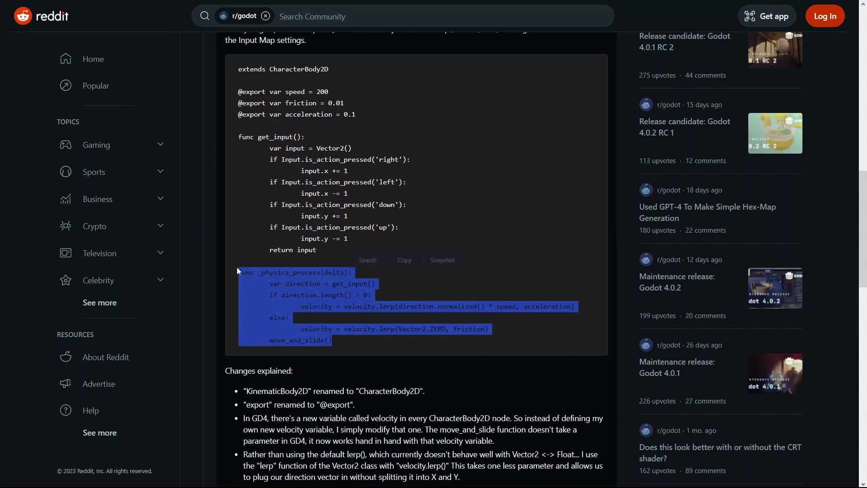
left_click(416, 275)
Run the game and move the player down and right with the arrow keys.
key("alt+Tab")
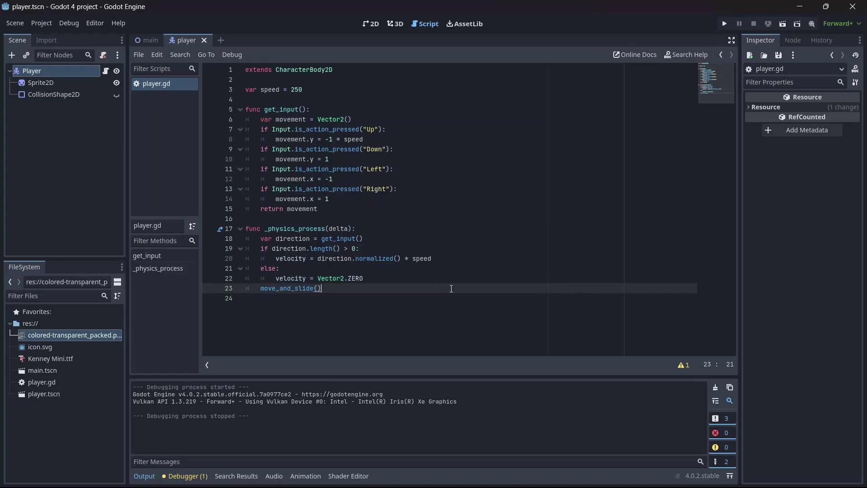
left_click(783, 24)
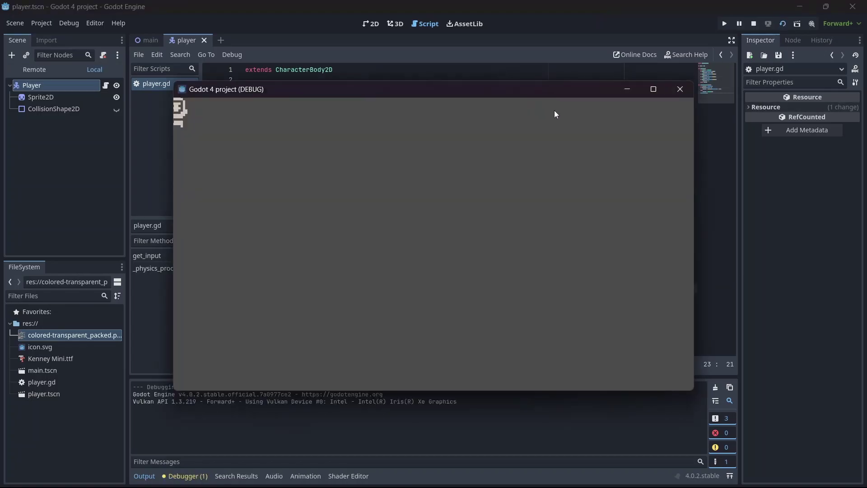
key("Down")
key("Right")
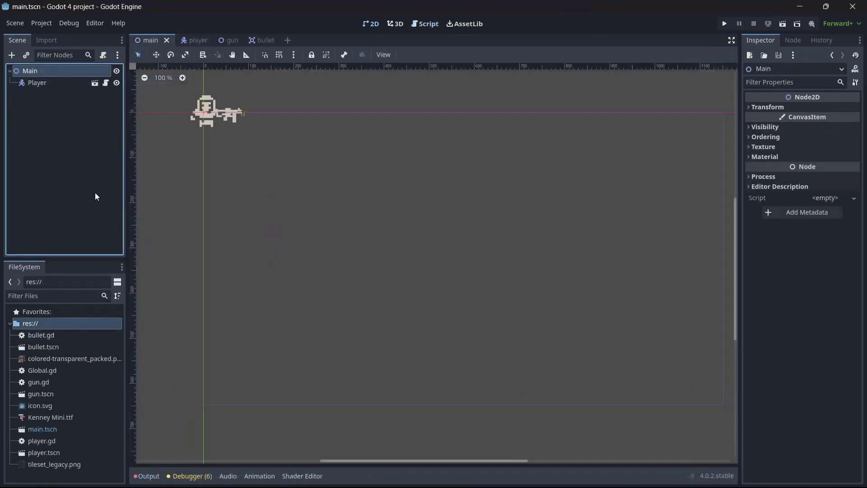
Add a Node2D named Background with a TileMap child, placed above Player.
key("ctrl+a")
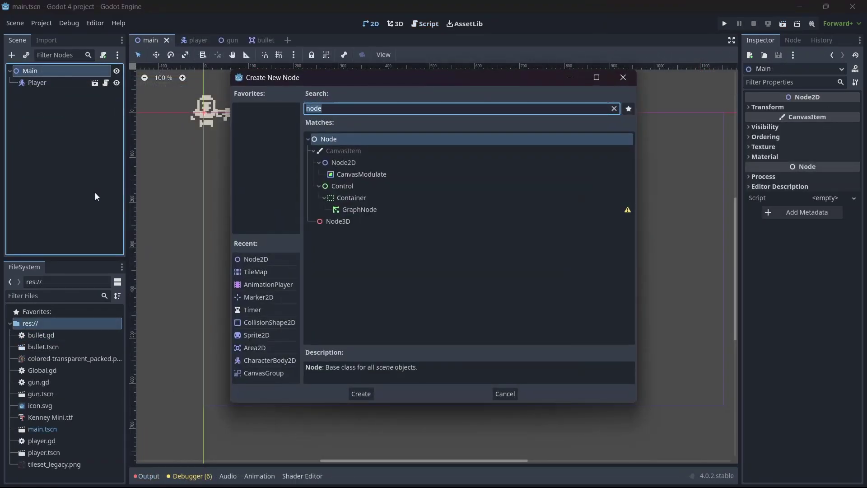
key("Down")
key("Return")
key("ctrl+a")
type("tilemap")
key("Return")
left_click(44, 94)
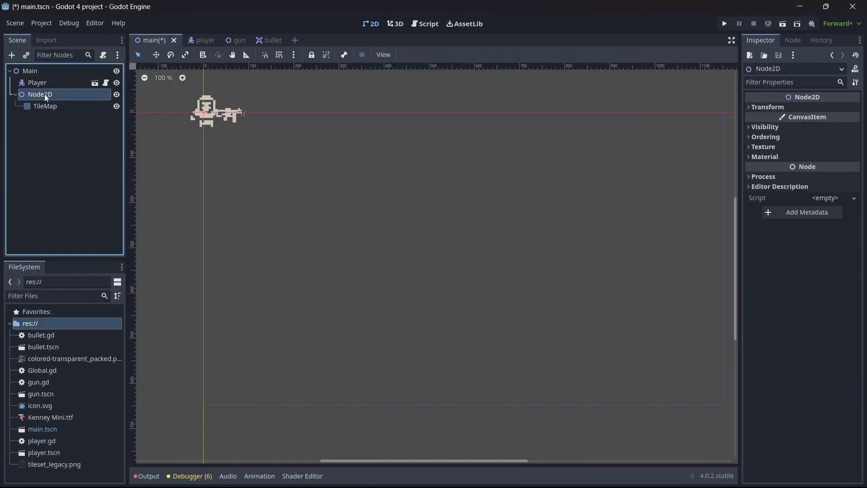
double_click(44, 94)
type("Background")
key("Return")
left_click_drag(40, 97, 37, 75)
Set the TileMap's Texture Filter to Nearest.
left_click(42, 95)
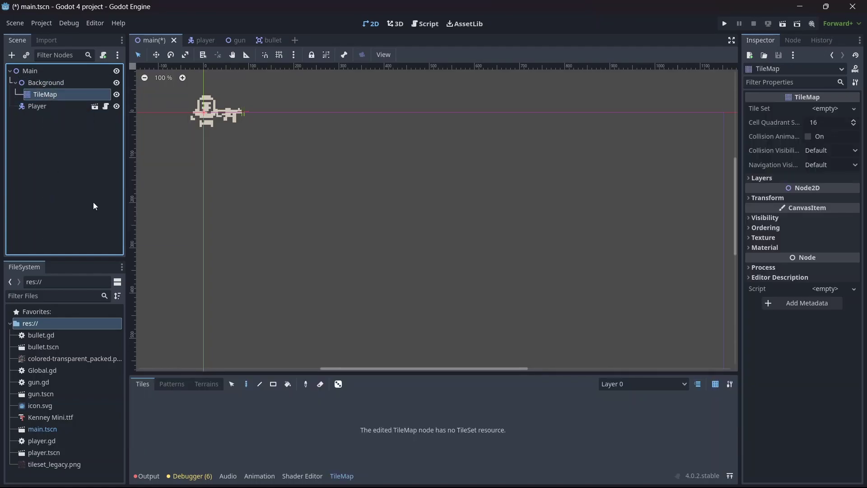
left_click(777, 238)
left_click(813, 249)
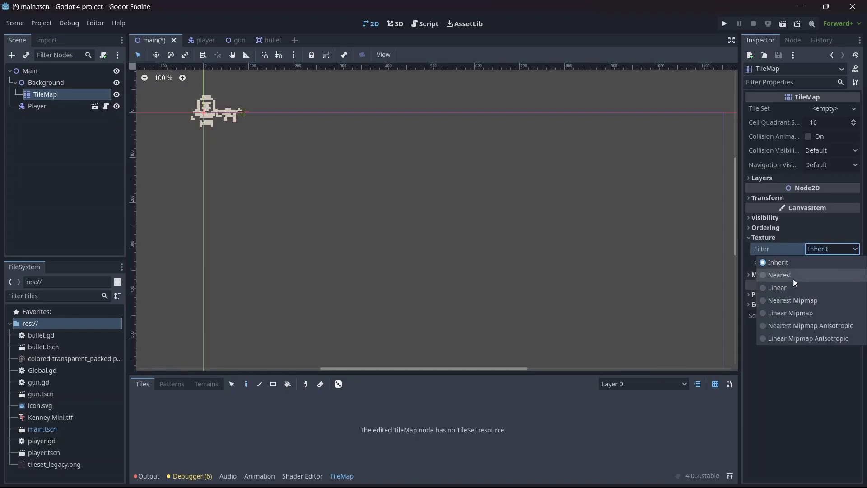
left_click(793, 277)
Give the TileMap a new TileSet using tileset_legacy.png as its tile source.
left_click(826, 108)
left_click(823, 120)
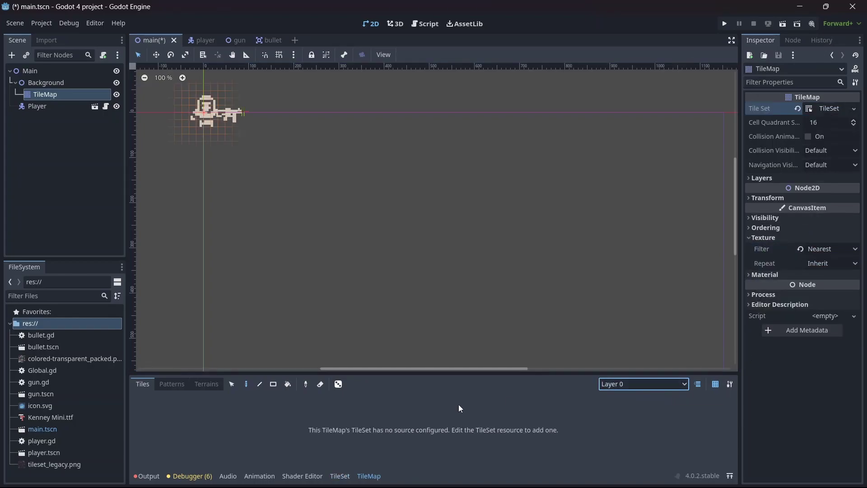
left_click(232, 384)
left_click(829, 108)
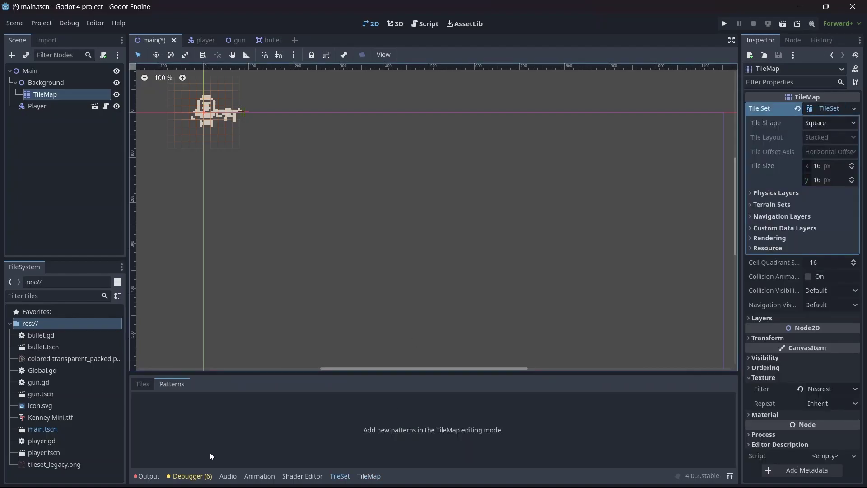
left_click_drag(51, 464, 236, 424)
left_click(145, 383)
key("alt+Tab")
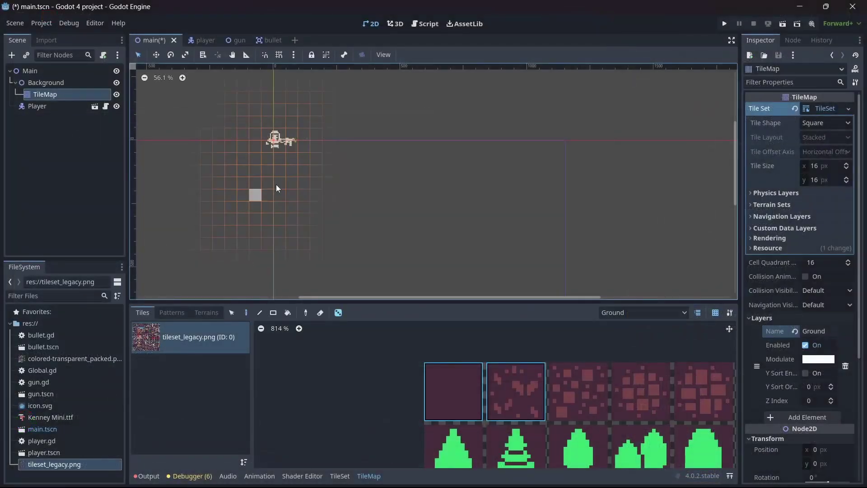
scroll(316, 182, "down", 3)
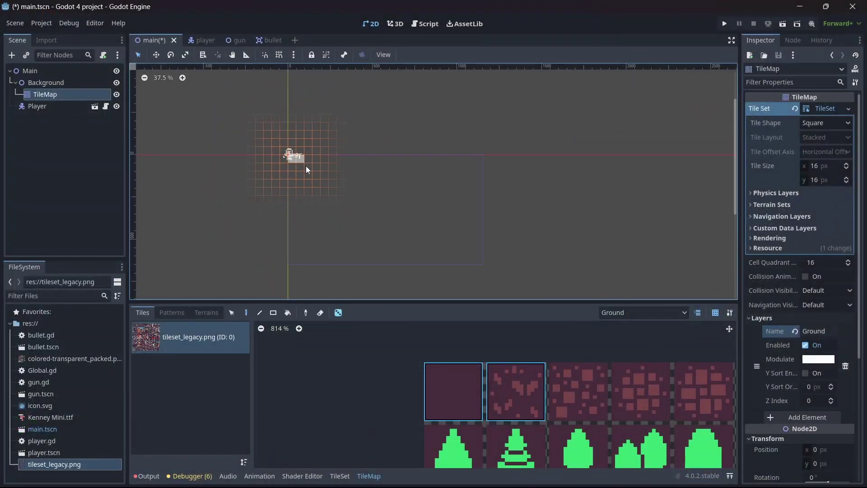
Fill the map with purple ground tiles and draw a collision polygon on one tile.
left_click_drag(351, 199, 479, 264)
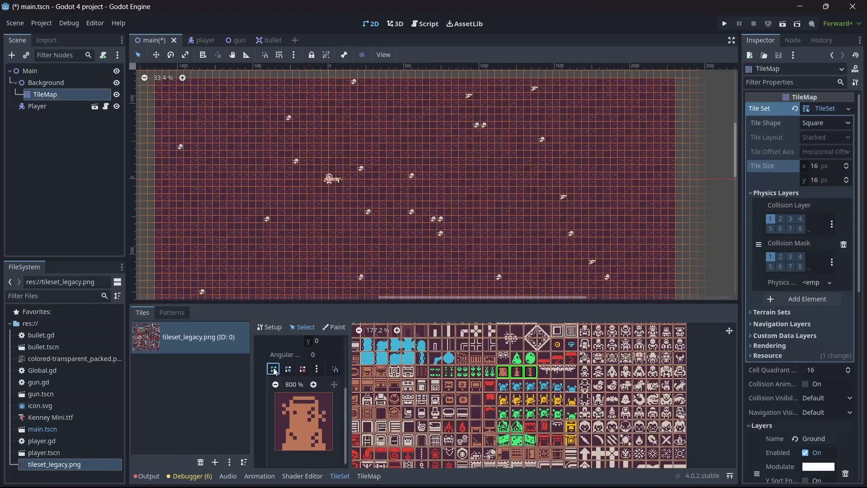
left_click(275, 394)
left_click(332, 393)
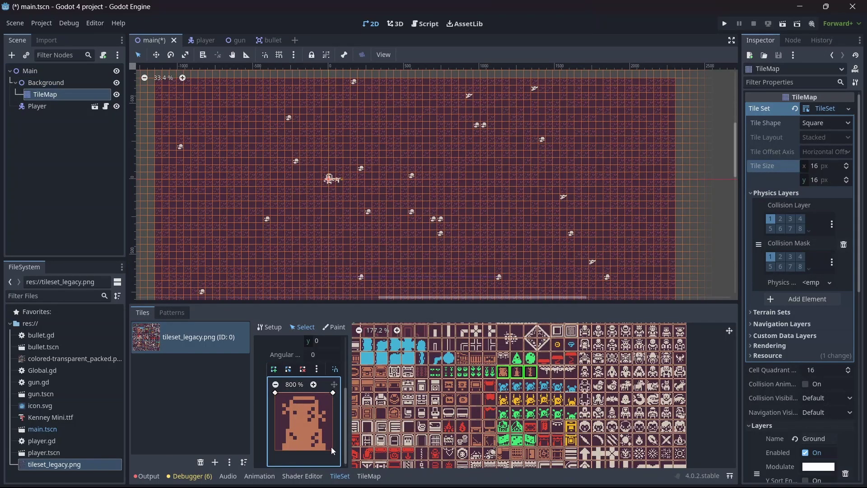
left_click(275, 448)
left_click(275, 393)
left_click(368, 476)
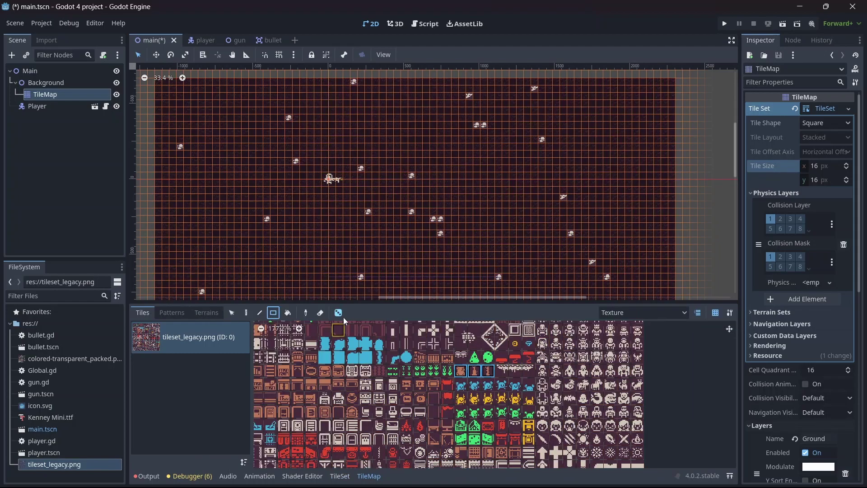
Set Scattering to 10, force-show collisions, and paint scattered tiles across the upper-right area.
left_click(396, 313)
type("10")
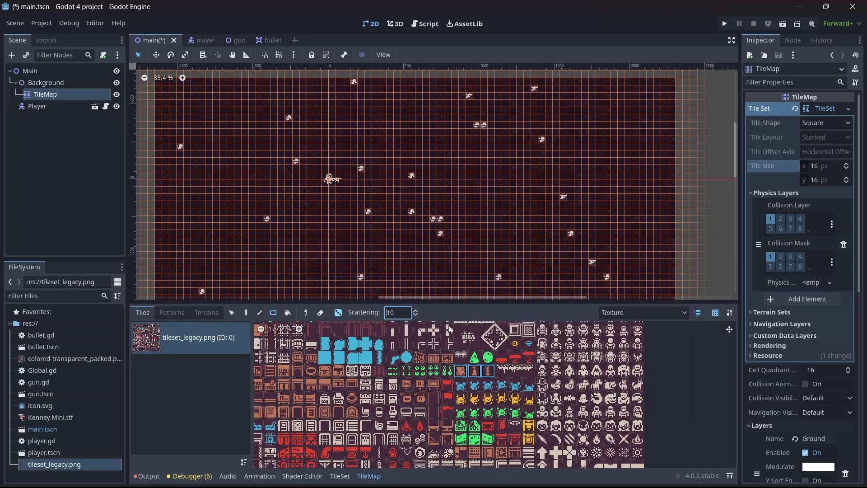
left_click(806, 383)
left_click(819, 398)
left_click(828, 423)
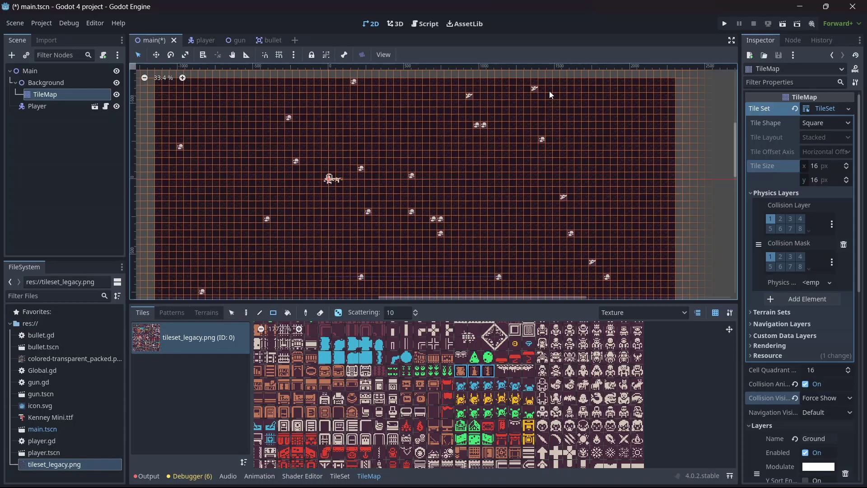
mouse_move(548, 90)
left_mouse_down()
mouse_move(580, 175)
mouse_move(659, 175)
left_mouse_up()
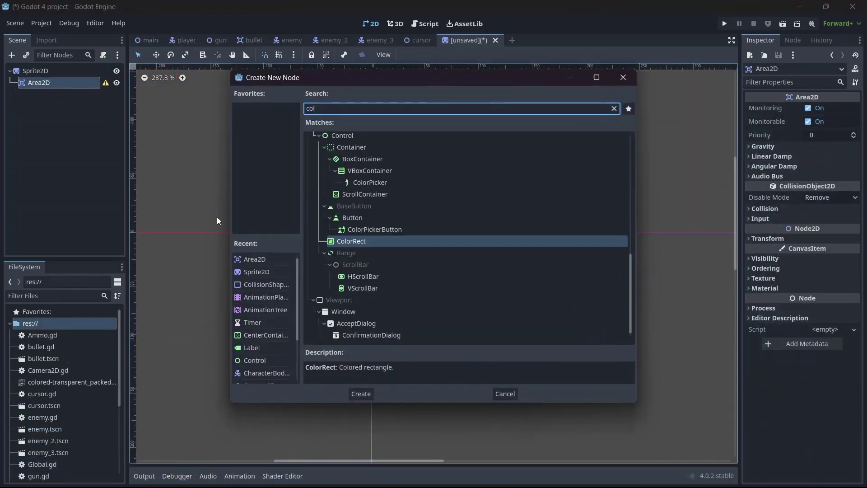
Add a collision shape node and give the Sprite2D colored-transparent_packed.png, region-cropped to the red heart.
key("Return")
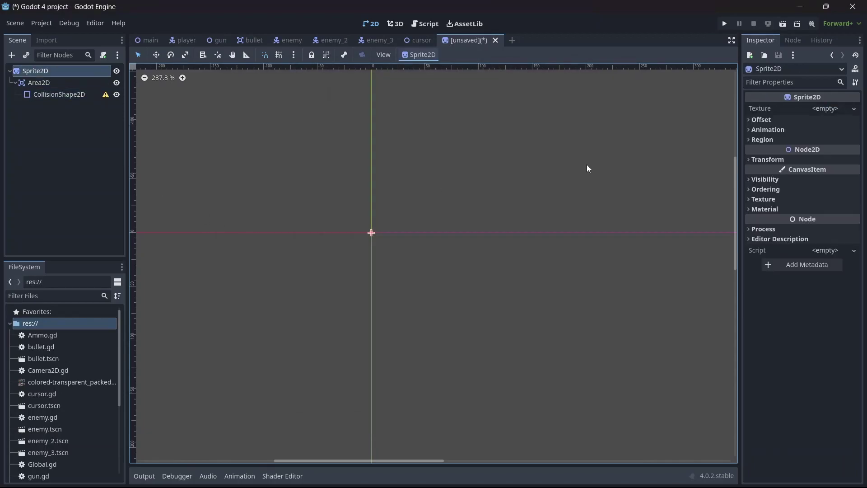
left_click(768, 159)
left_click(763, 280)
left_click(762, 139)
left_click(811, 150)
left_click_drag(67, 381, 831, 114)
left_click(809, 220)
scroll(508, 228, "down", 5)
scroll(508, 228, "up", 8)
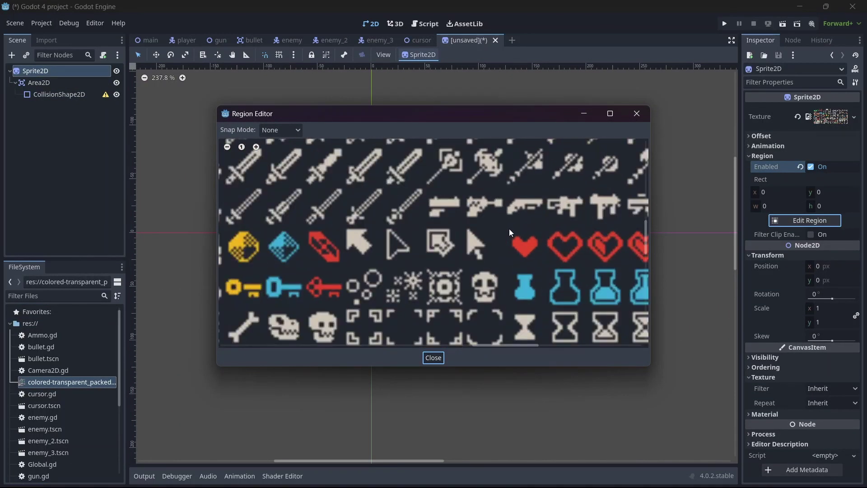
left_click_drag(508, 229, 540, 262)
left_click(439, 356)
Set the heart sprite's scale to 2.5 and its texture filter to Nearest.
left_click(822, 310)
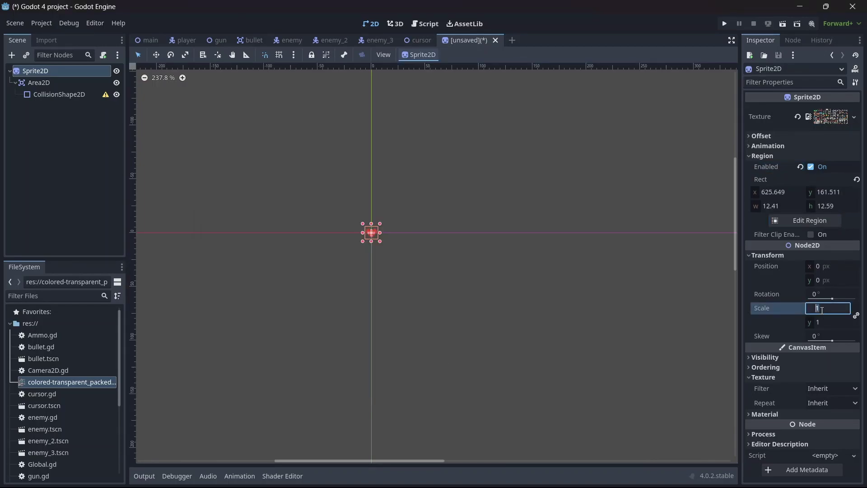
type("2.5")
key("Return")
left_click(832, 388)
left_click(820, 412)
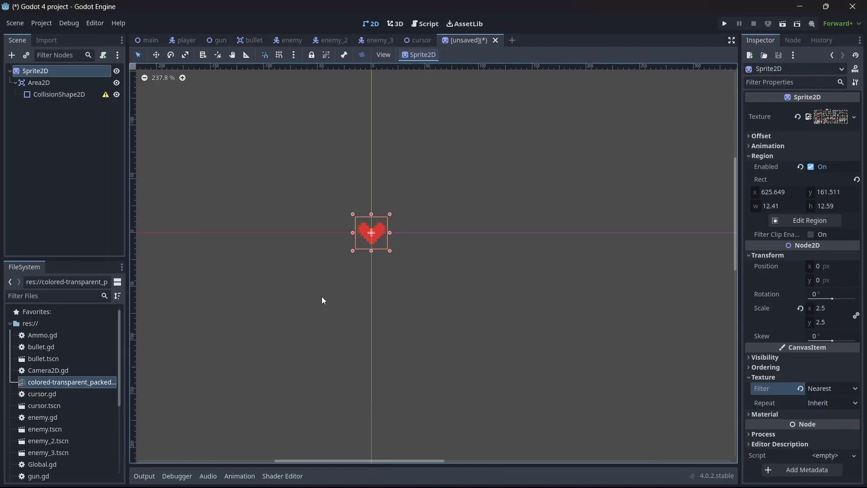
Give the CollisionShape2D a new CircleShape2D shrunk to fit the heart.
key("Down")
key("Down")
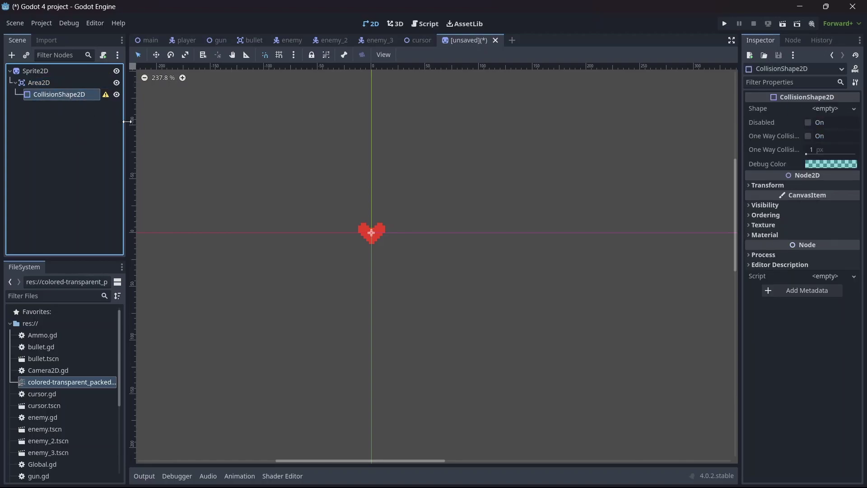
left_click(826, 108)
left_click(817, 185)
left_click_drag(398, 232, 386, 229)
left_click(36, 73)
left_click(52, 94)
key("ctrl+s")
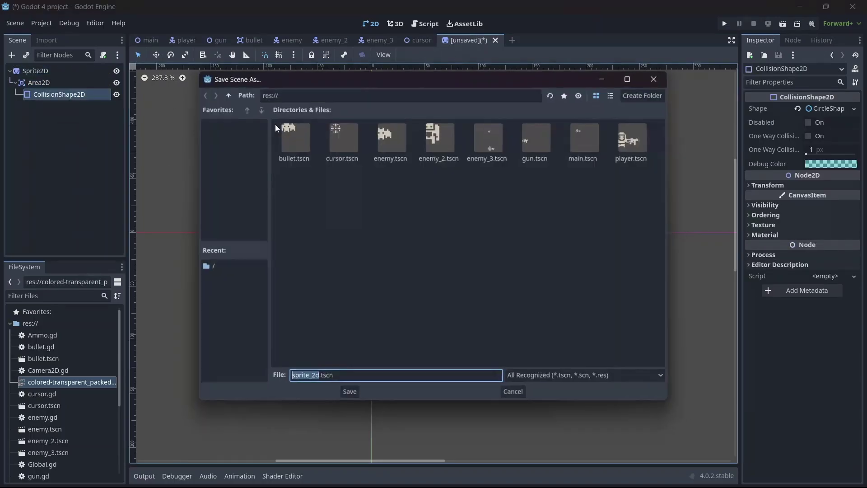
left_click(513, 393)
double_click(32, 71)
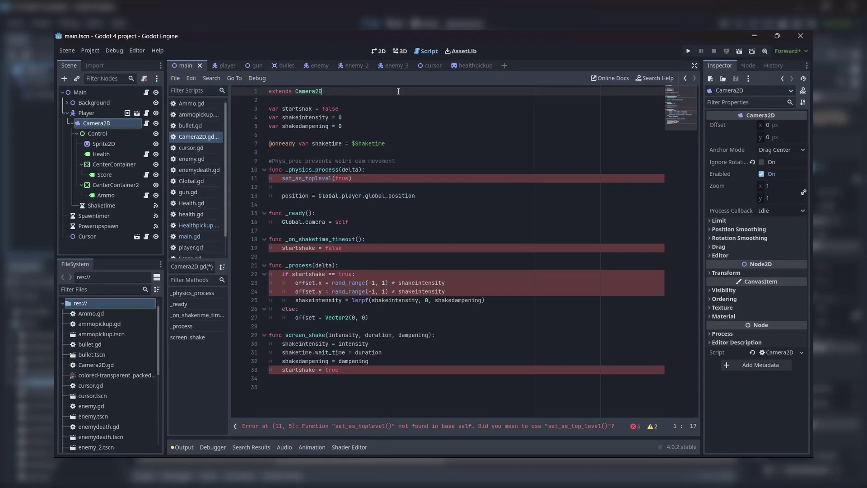
Change the set_as_toplevel call on line 11 to set_as_top_level.
left_click(316, 109)
left_click(316, 179)
type("_")
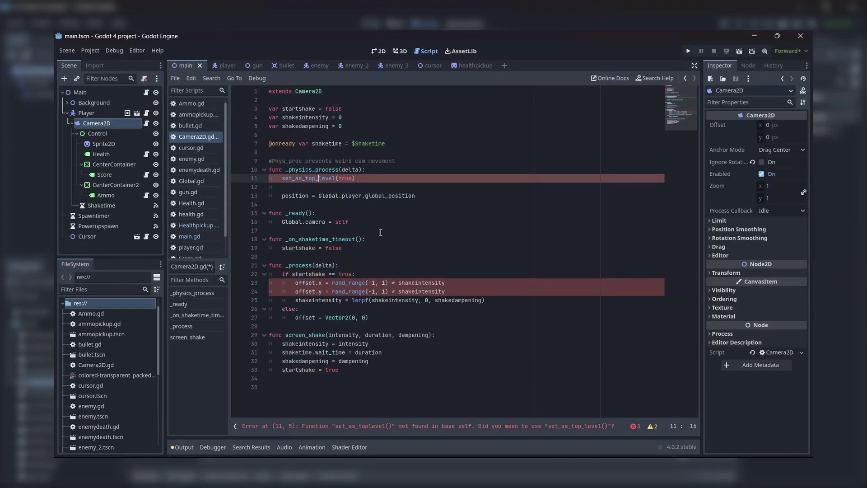
Replace every rand_range in Camera2D.gd with randf_range using Replace All.
left_click(350, 283)
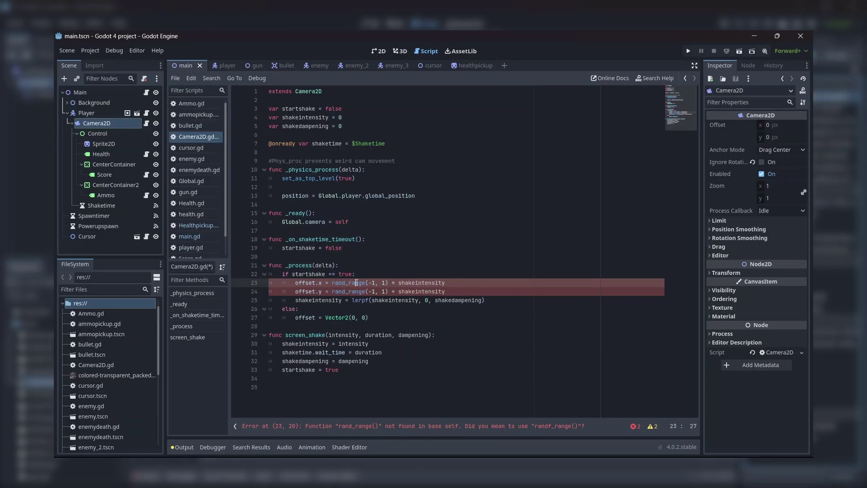
key("ctrl+r")
double_click(350, 282)
key("ctrl+c")
left_click(328, 417)
key("ctrl+v")
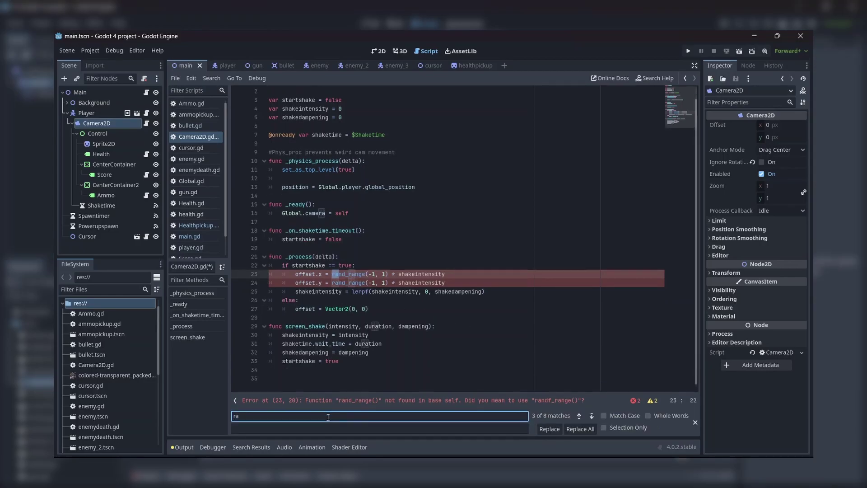
left_click(322, 425)
type("randf_")
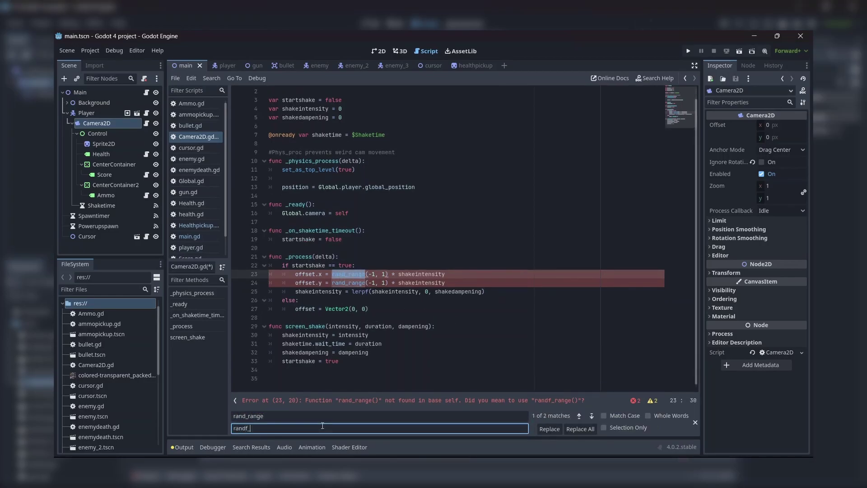
type("range")
left_click(580, 428)
scroll(512, 354, "up", 1)
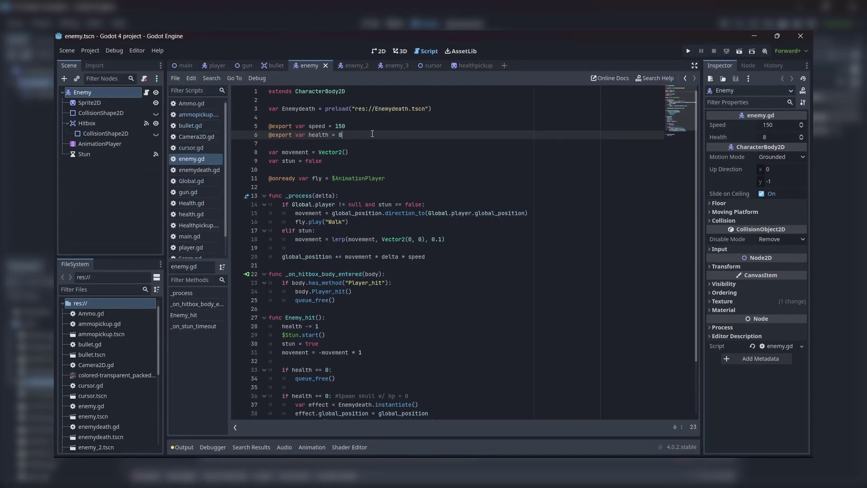
key("Return")
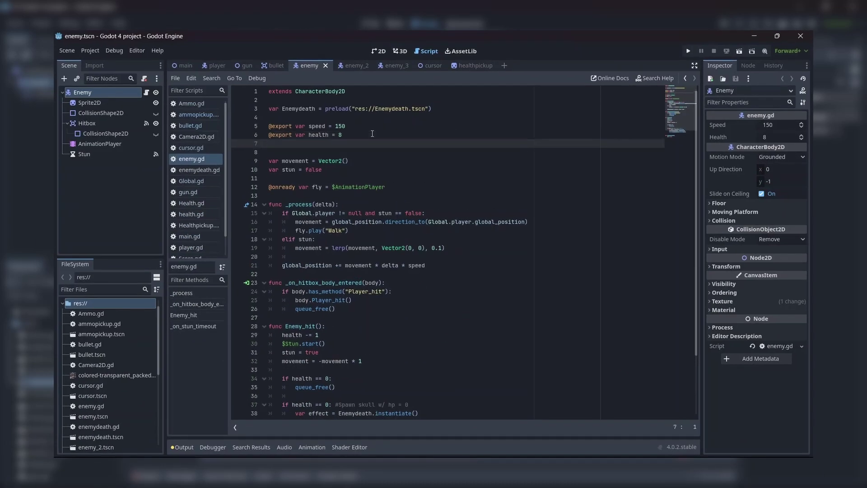
type("@")
key("Down")
key("Down")
key("Down")
key("Down")
key("Down")
key("Down")
key("Down")
key("Down")
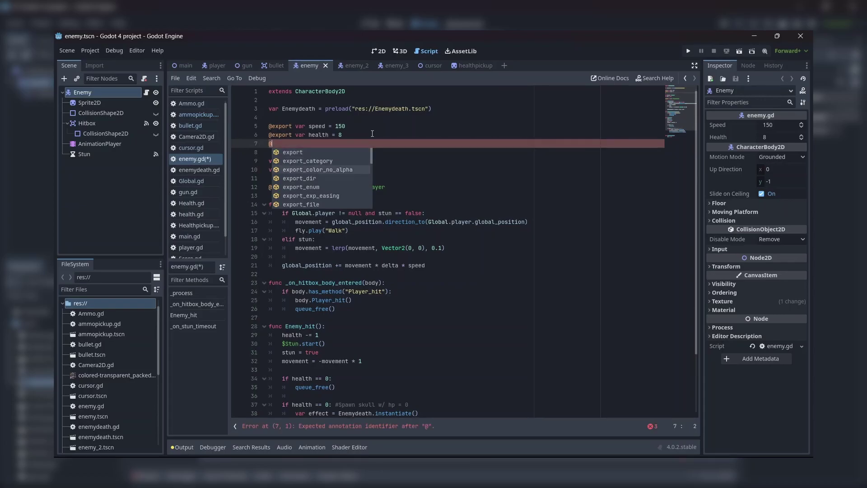
key("Down")
key("Down")
key("Down")
key("Down")
key("Down")
key("Down")
key("Down")
key("Down")
key("Down")
key("Down")
key("Down")
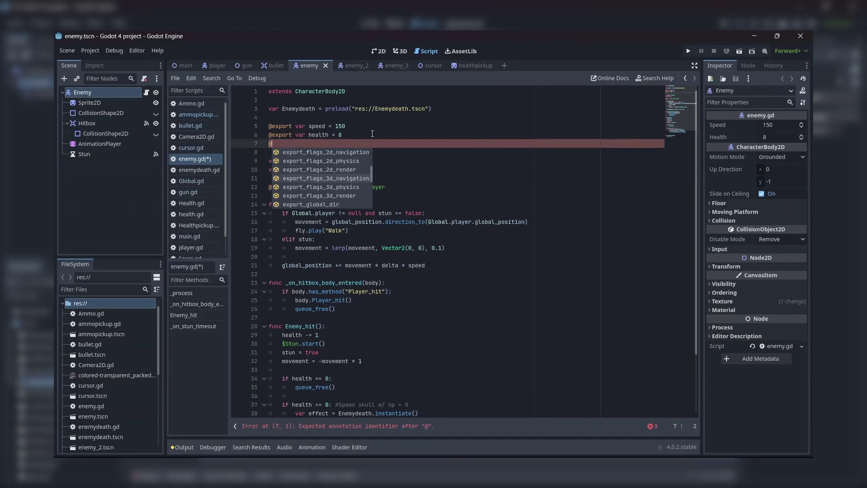
key("Down")
key("Down")
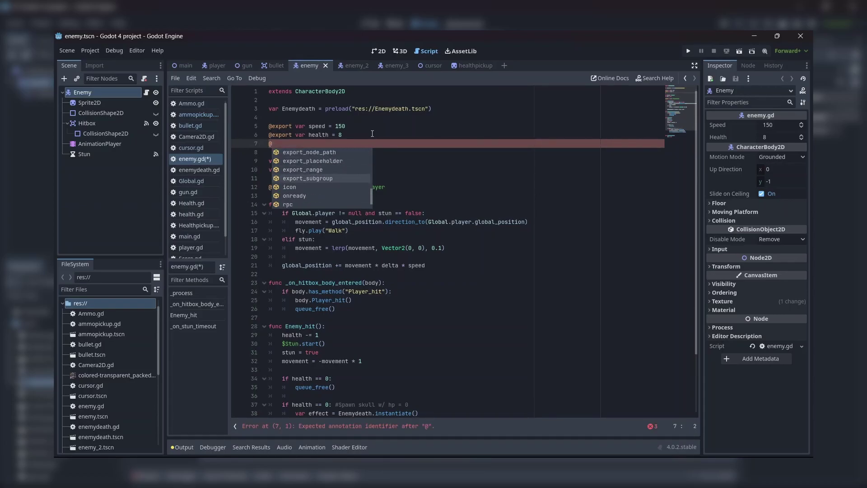
type("export")
key("Escape")
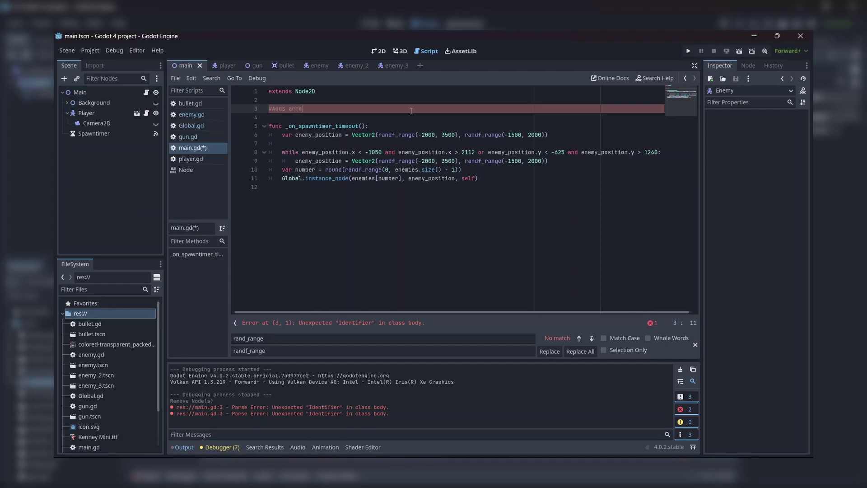
type("ies")
key("Return")
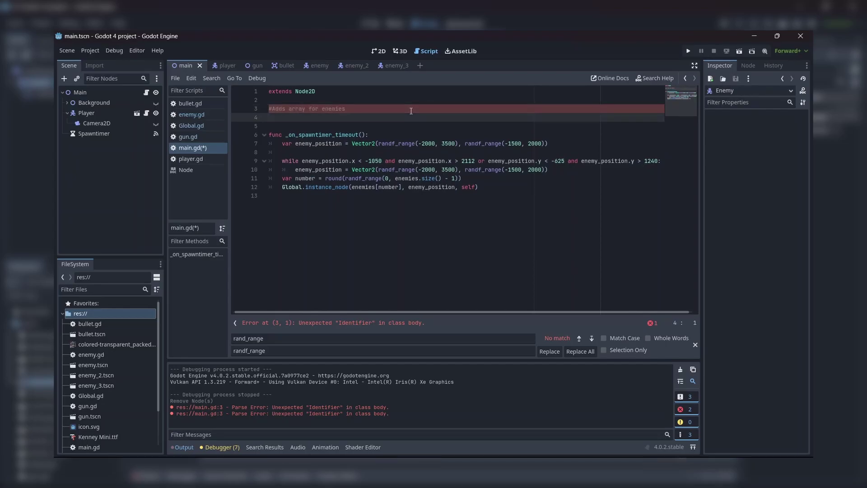
type("@export")
key("Escape")
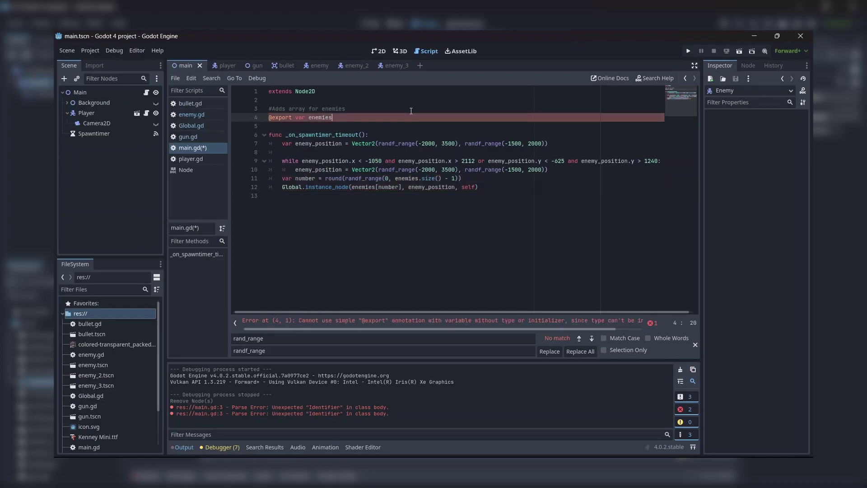
type("var enemies: Array")
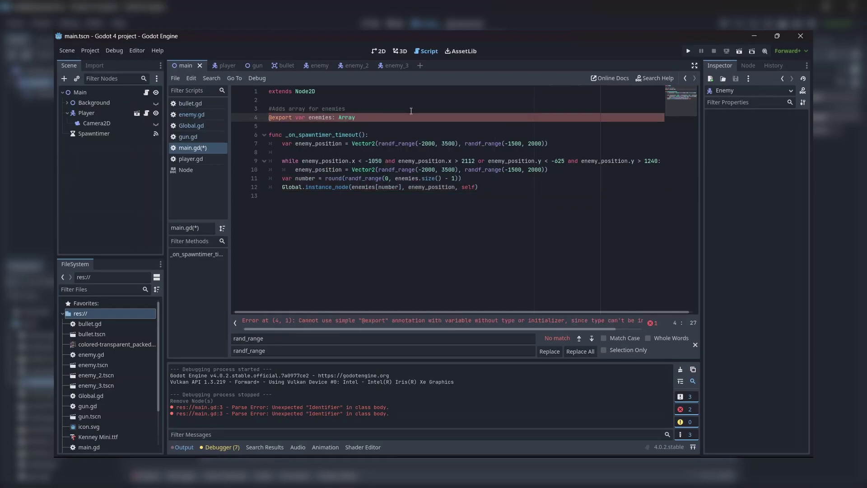
type("[Packed")
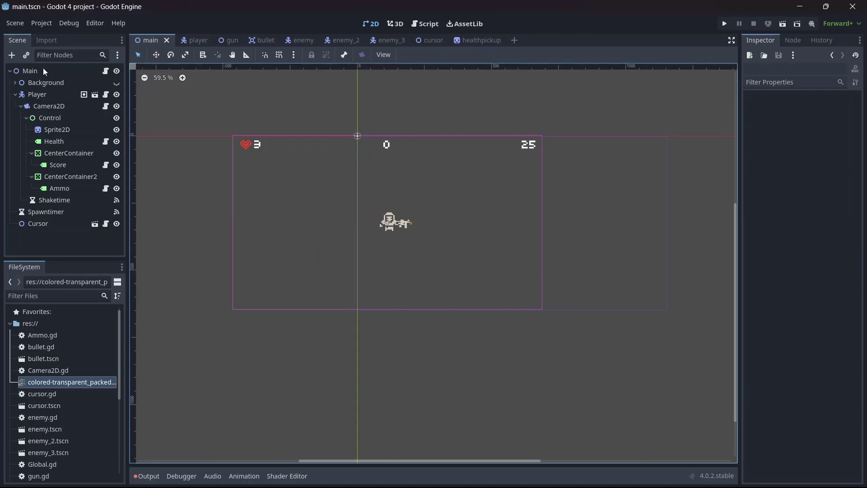
Add a Timer named Powerupspawn below Spawntimer with a 3-second wait and Autostart on.
left_click(29, 70)
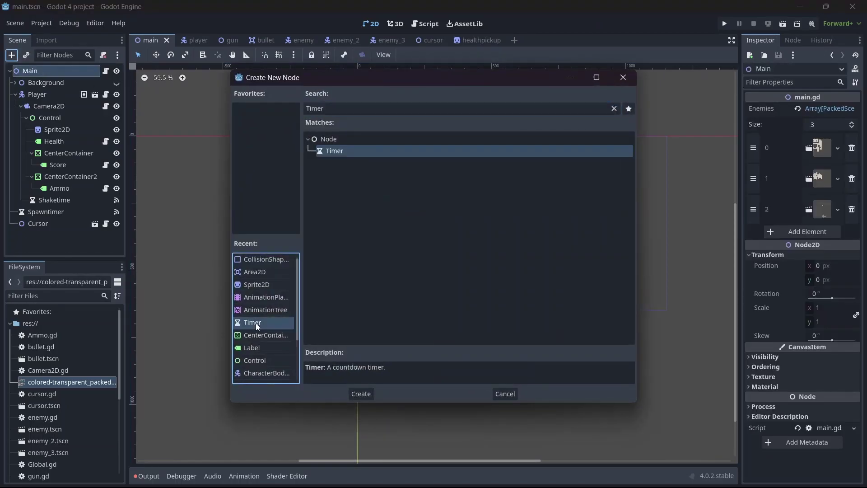
left_click_drag(37, 235, 37, 221)
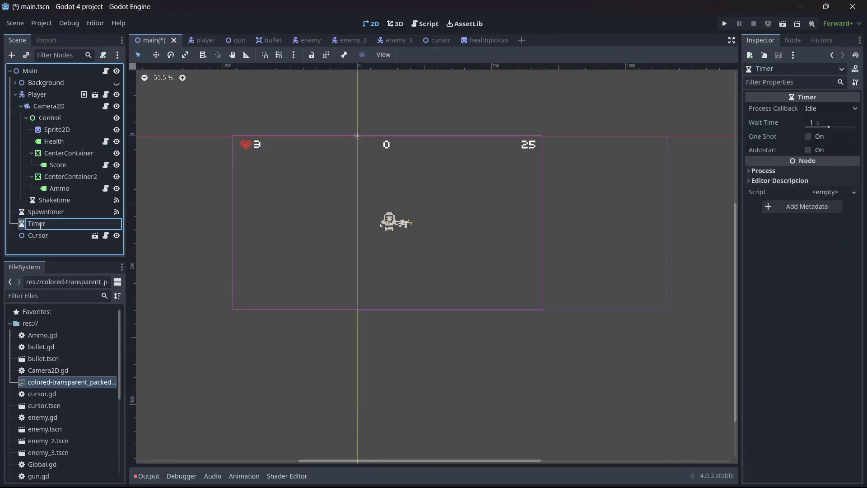
double_click(40, 224)
type("Powerupspawn")
key("Return")
left_click(826, 118)
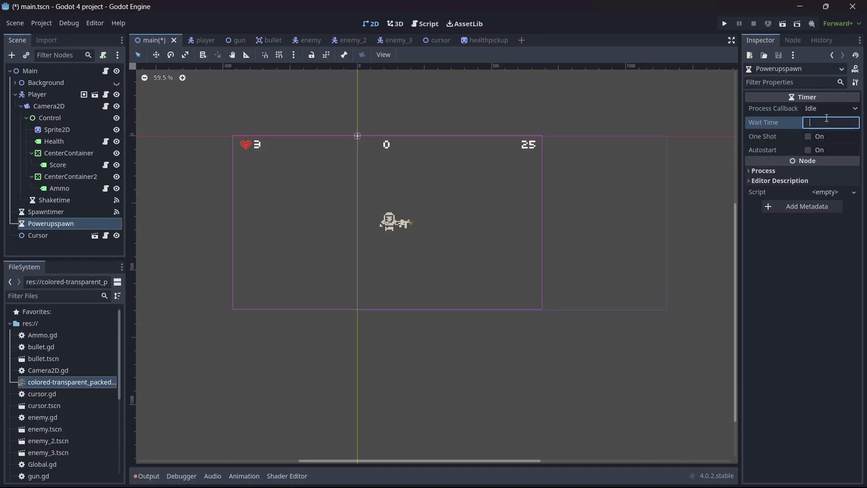
left_click(815, 150)
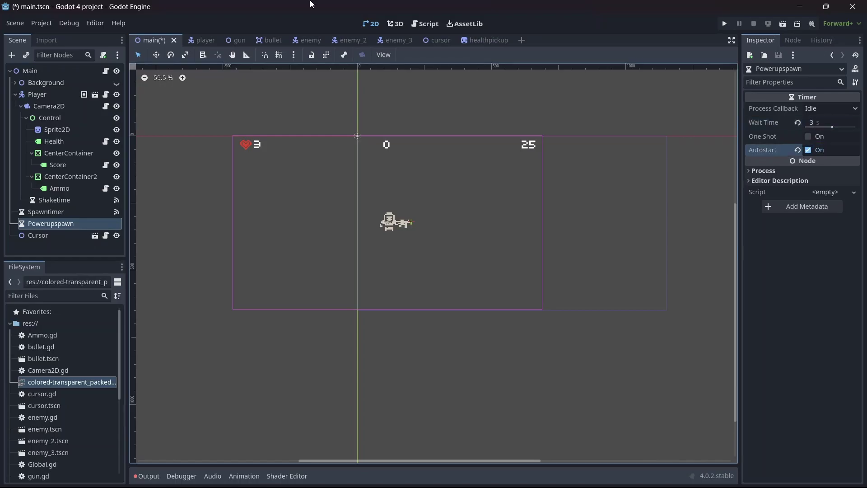
Connect Powerupspawn's timeout signal to main.gd with a placeholder pass body.
left_click(792, 40)
double_click(779, 97)
left_click(376, 348)
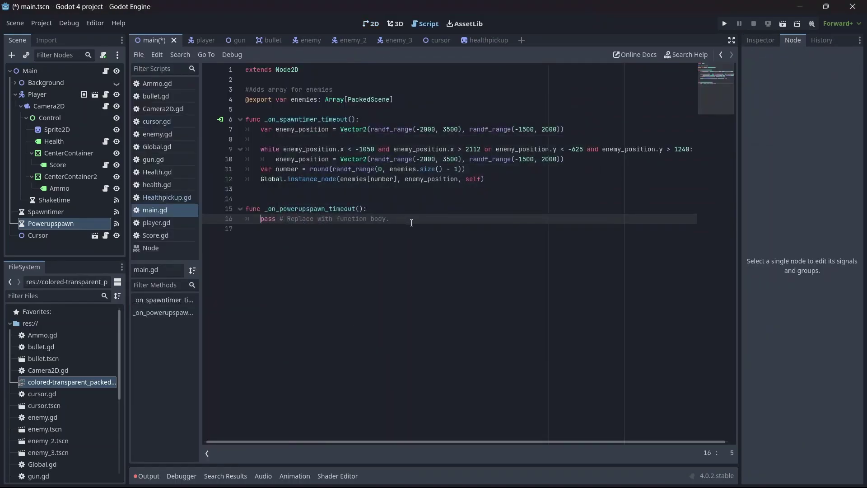
left_click_drag(389, 219, 261, 219)
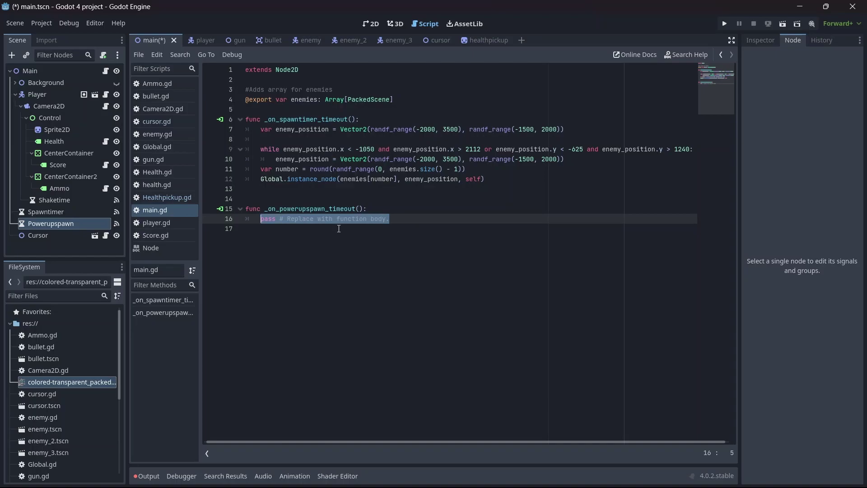
type("pass")
left_click(409, 99)
key("Return")
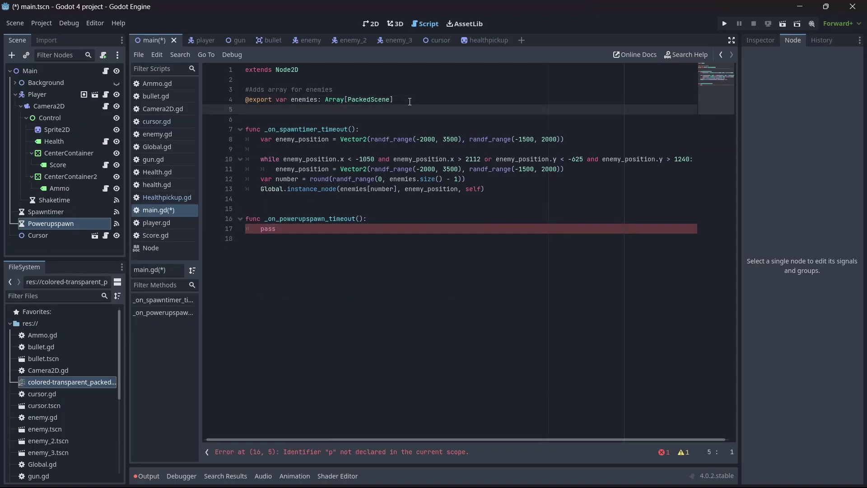
type("@export var powerups: Array[PackedScene")
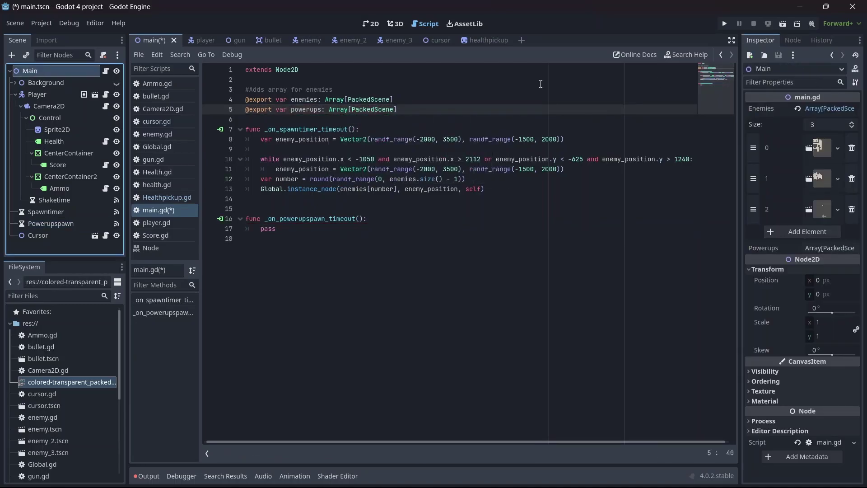
left_click(829, 247)
left_click(805, 278)
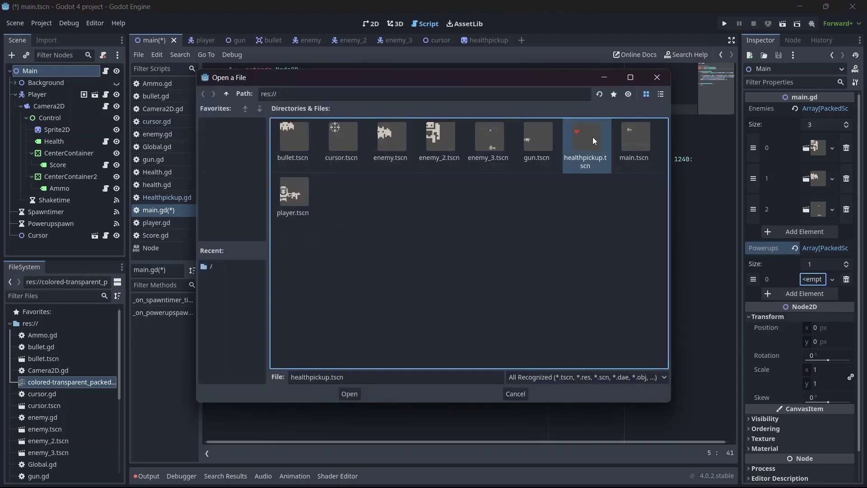
double_click(586, 140)
left_click(285, 227)
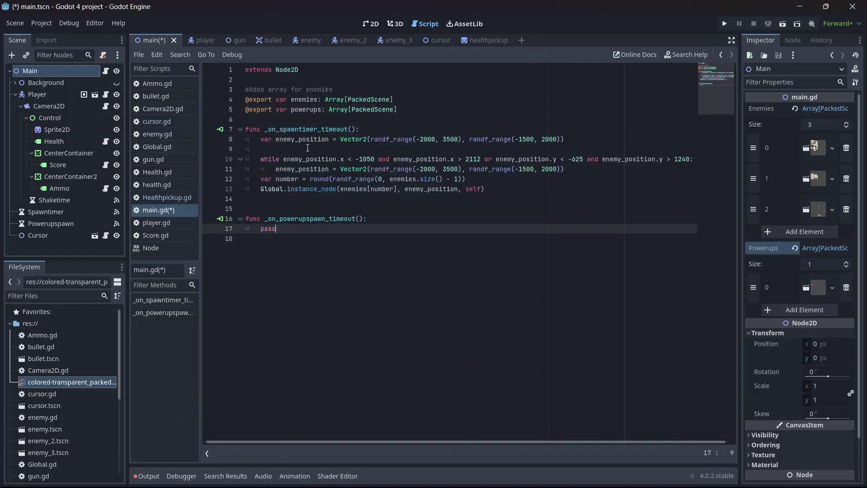
key("F5")
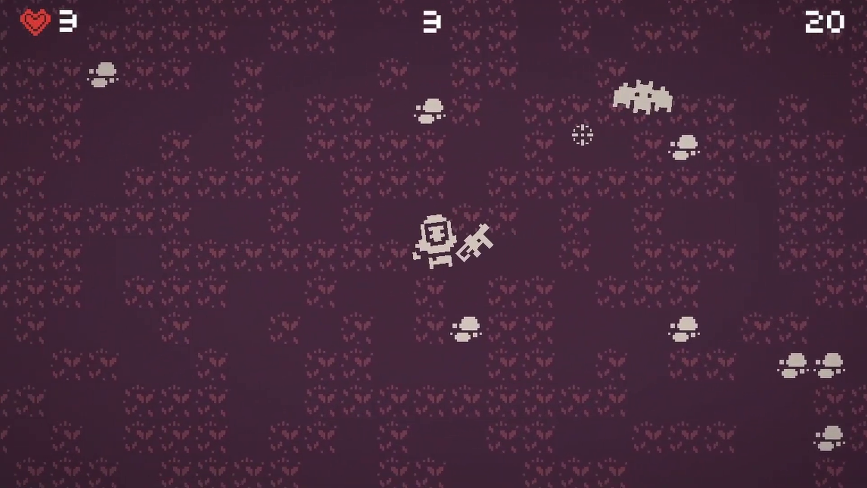
Shoot the bat repeatedly while walking left until it dies.
left_click(668, 144)
key("a")
left_click(672, 144)
left_click(673, 145)
left_click(673, 146)
left_click(671, 147)
left_click(669, 147)
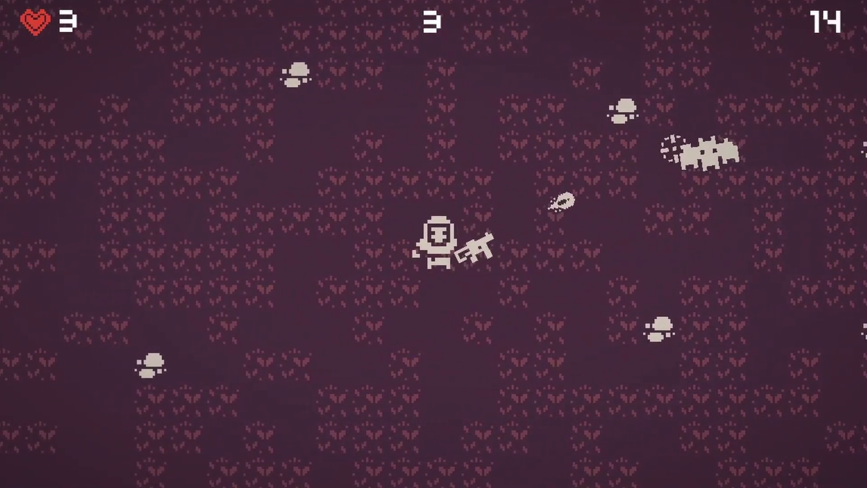
left_click(671, 148)
left_click(673, 148)
left_click(677, 158)
left_click(680, 159)
Walk around the map and fire at the bat to the lower right and an enemy on the left.
key("w")
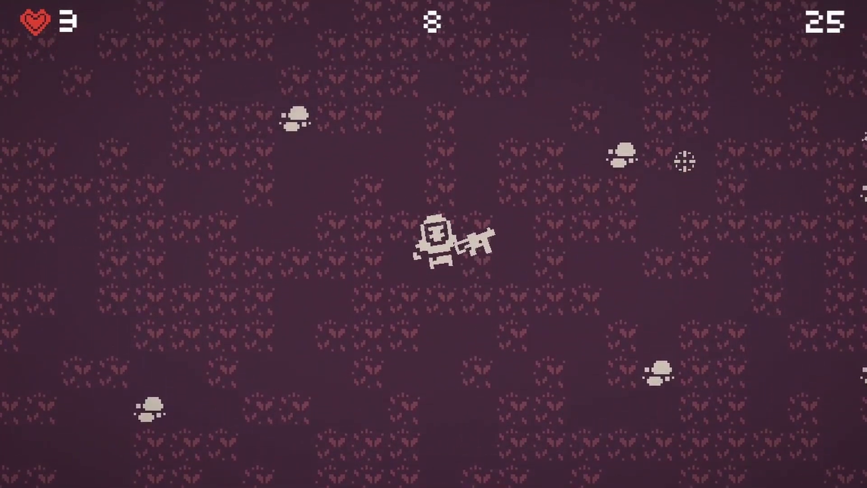
key("d")
key("s")
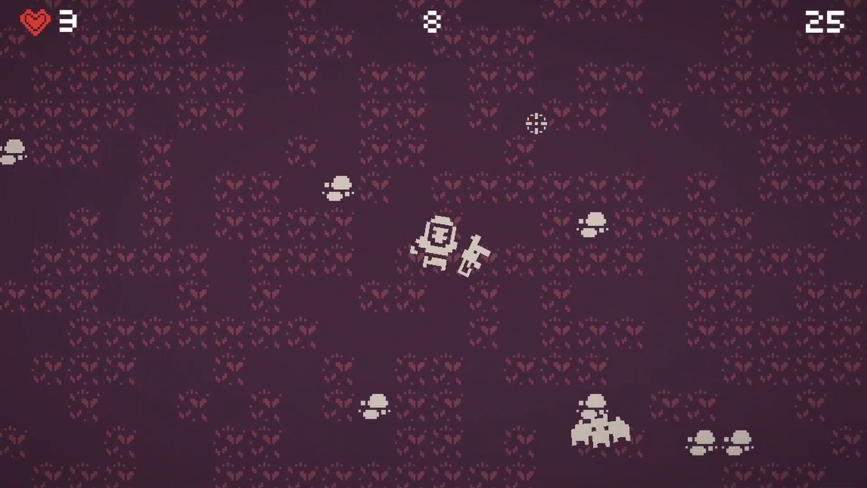
key("a")
left_click(625, 354)
left_click(648, 340)
left_click(659, 335)
left_click(669, 330)
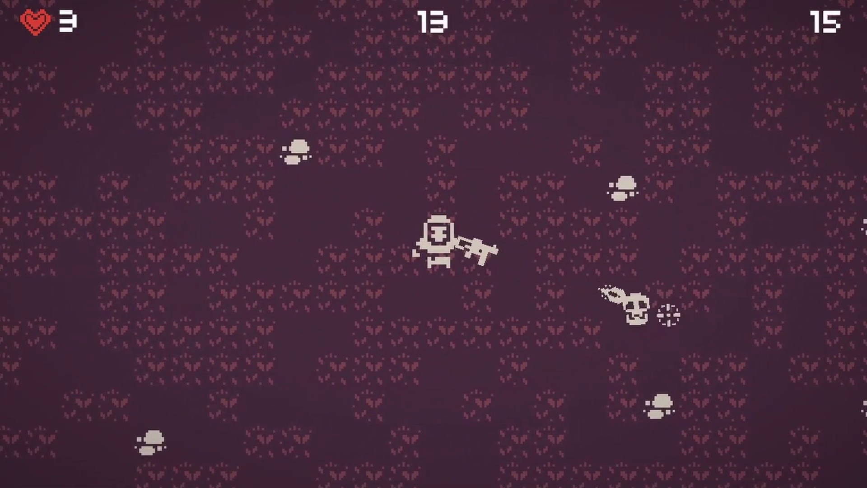
key("d")
left_click(195, 295)
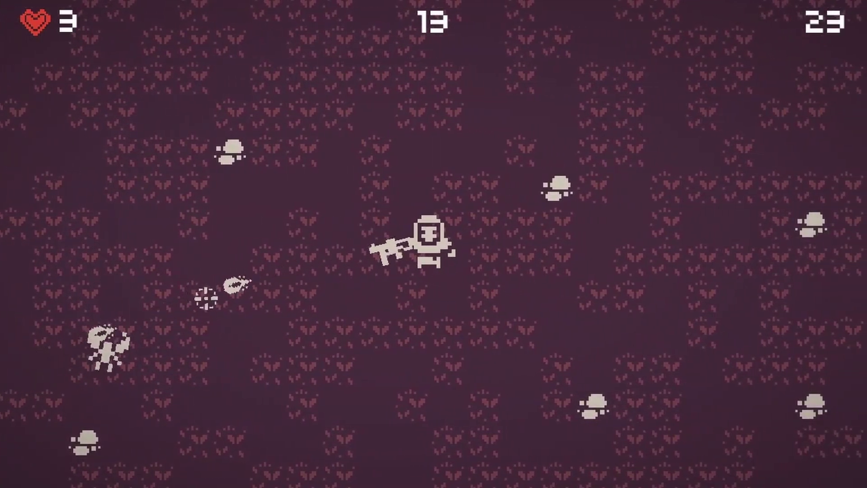